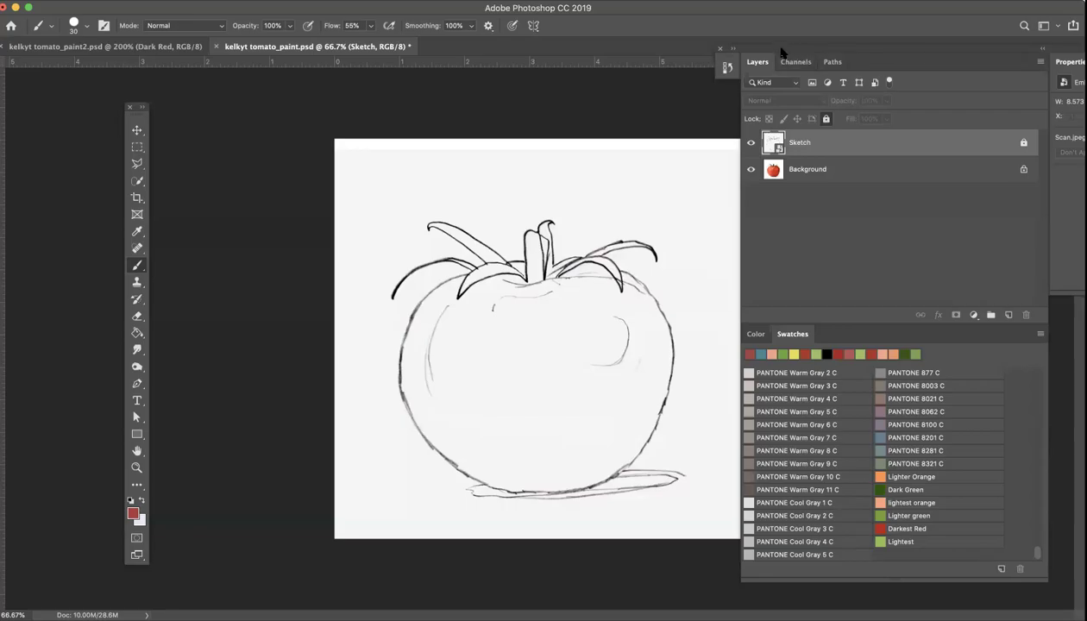
# Step: Turn off the Sketch layer's visibility so the red tomato photo shows on the canvas
pyautogui.moveTo(781, 54); pyautogui.dragTo(812, 52)
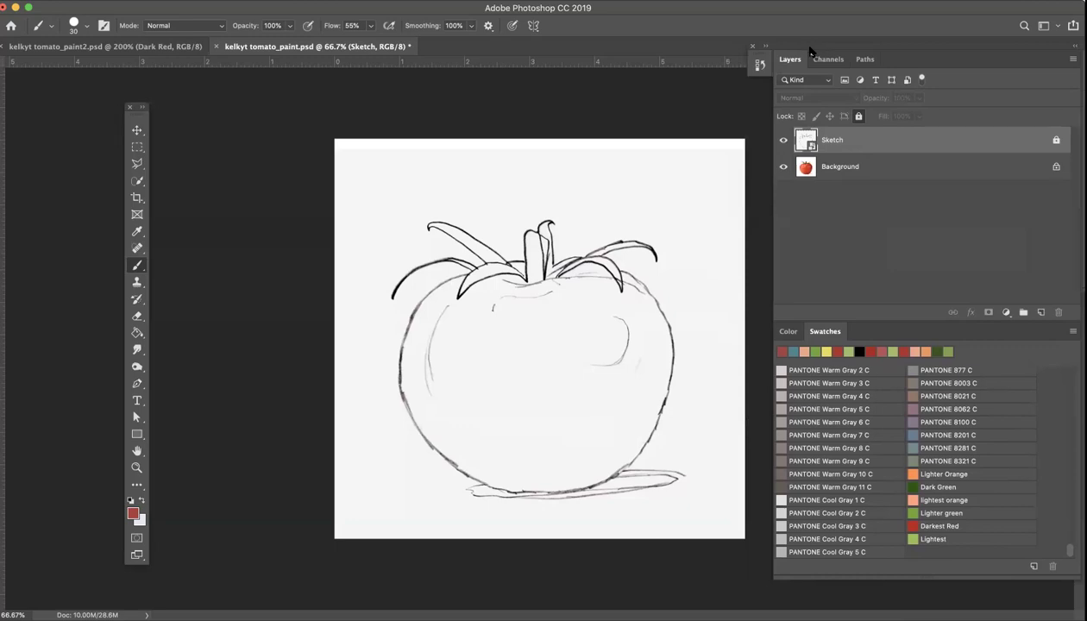
pyautogui.click(783, 142)
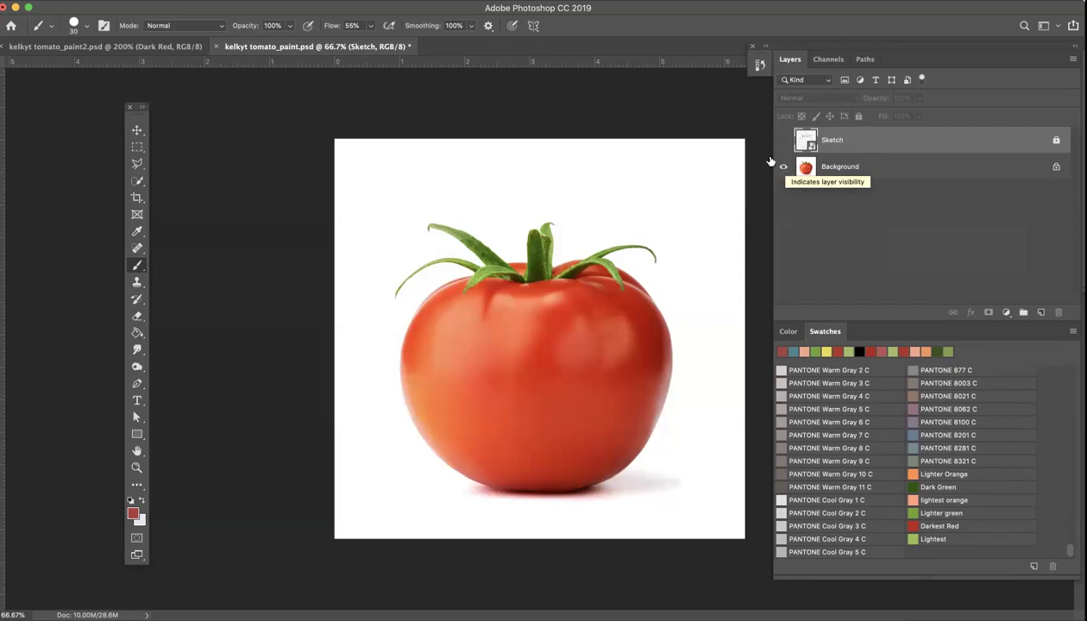
pyautogui.doubleClick(410, 9)
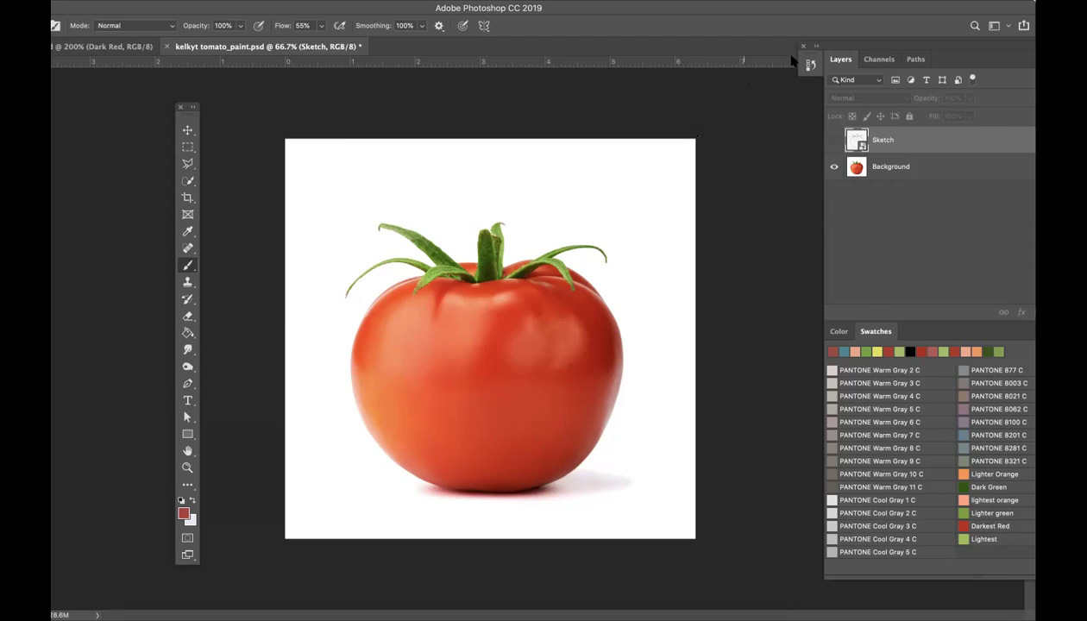
# Step: Unlock the Background tomato photo, converting it into an editable Layer 0
pyautogui.moveTo(861, 48); pyautogui.dragTo(757, 79)
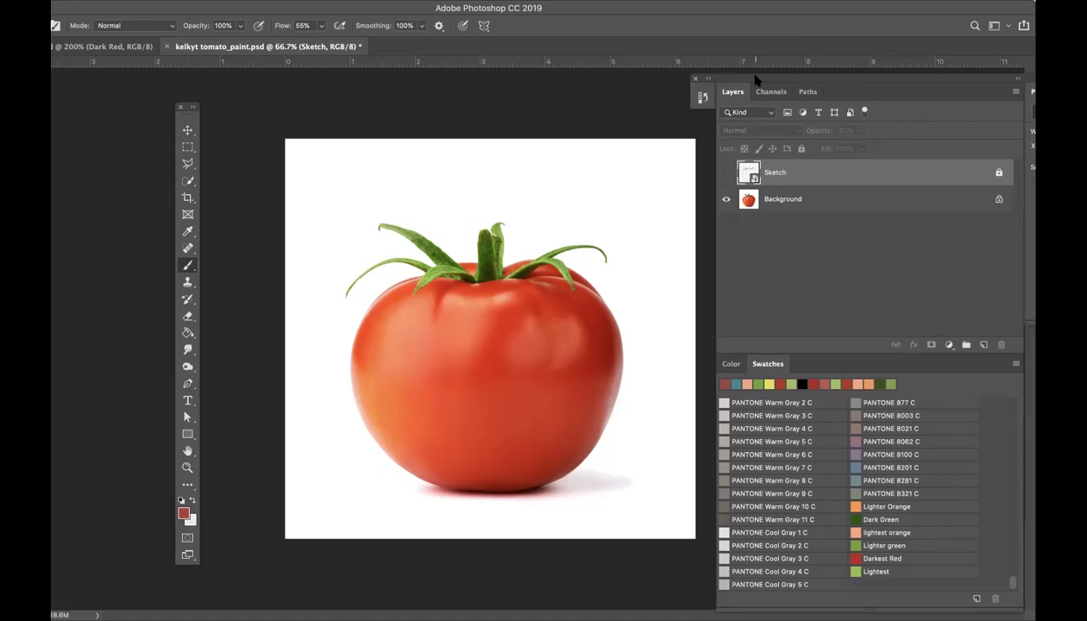
pyautogui.click(1000, 200)
pyautogui.doubleClick(991, 199)
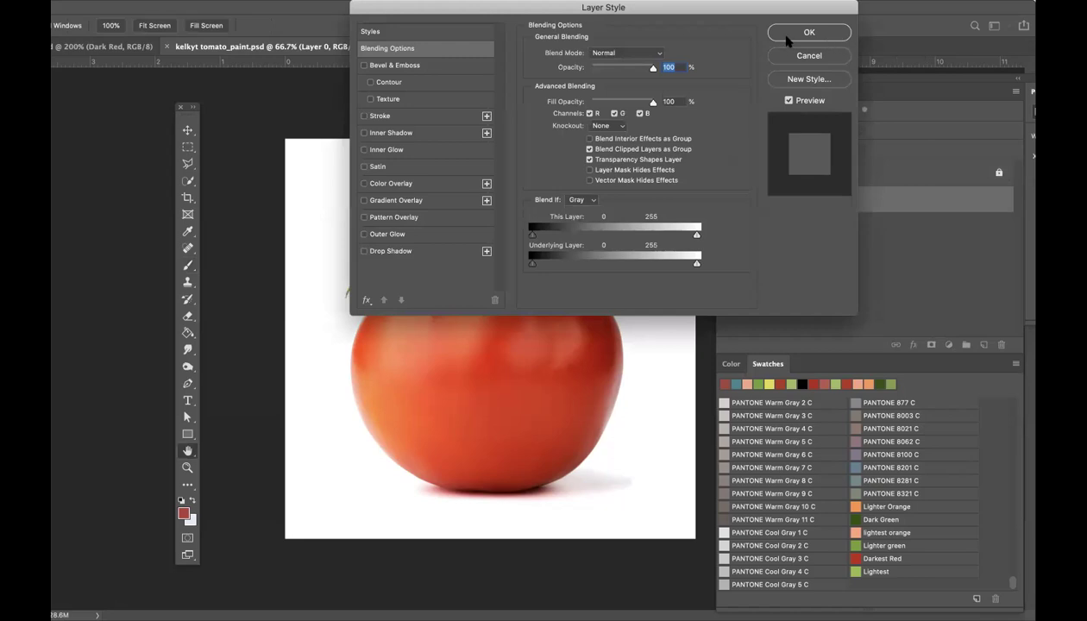
pyautogui.moveTo(492, 7); pyautogui.dragTo(514, 110)
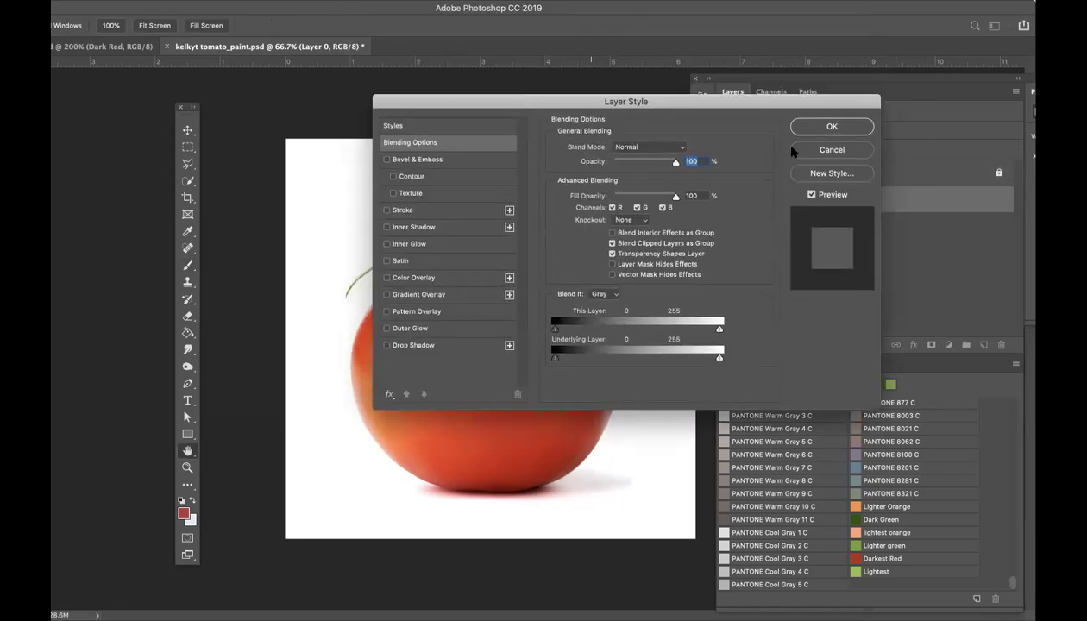
pyautogui.click(833, 123)
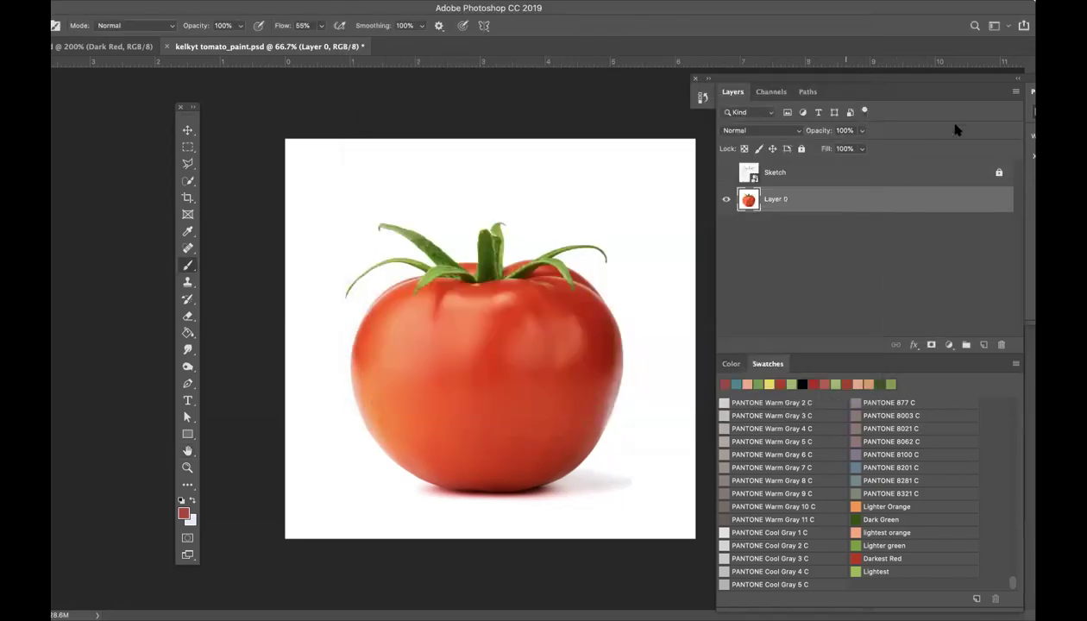
pyautogui.doubleClick(992, 173)
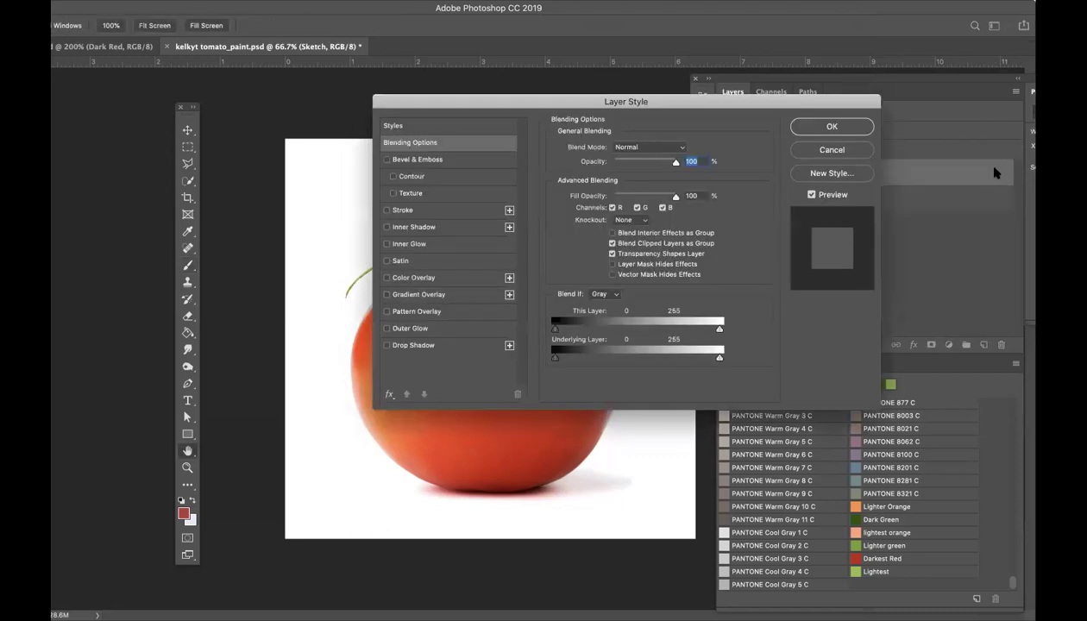
pyautogui.click(816, 128)
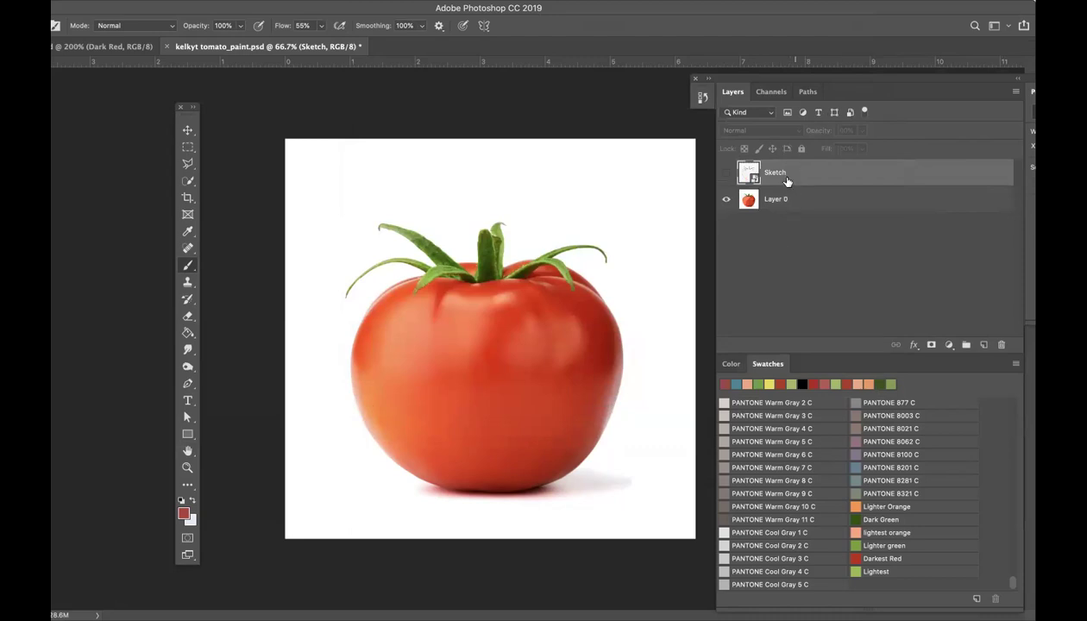
# Step: Toggle layer visibility to compare, ending with the Sketch shown over the photo
pyautogui.click(726, 201)
pyautogui.click(726, 200)
pyautogui.click(727, 173)
pyautogui.click(728, 173)
pyautogui.click(727, 174)
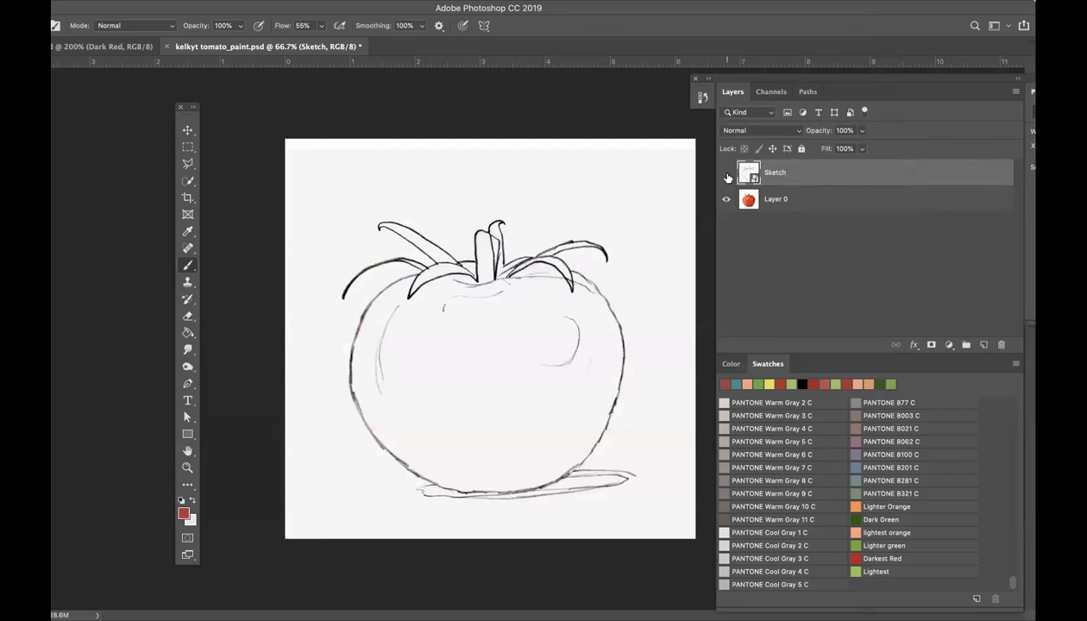
pyautogui.click(727, 173)
pyautogui.click(727, 173)
# Step: Create a new layer named 'Background color' from the Layers panel menu
pyautogui.moveTo(845, 84); pyautogui.dragTo(781, 103)
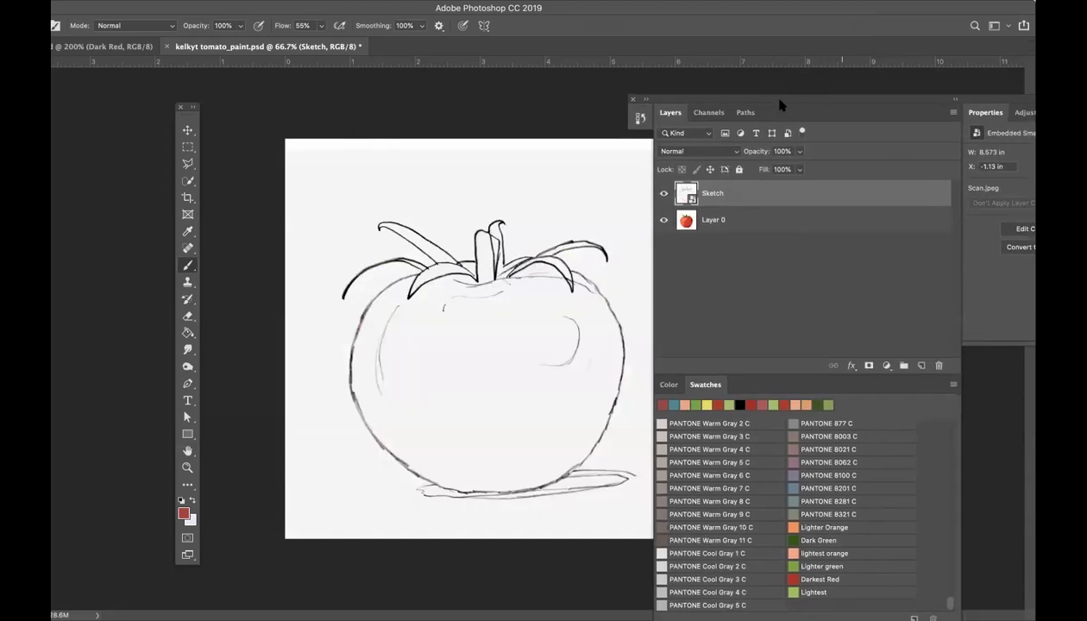
pyautogui.click(954, 115)
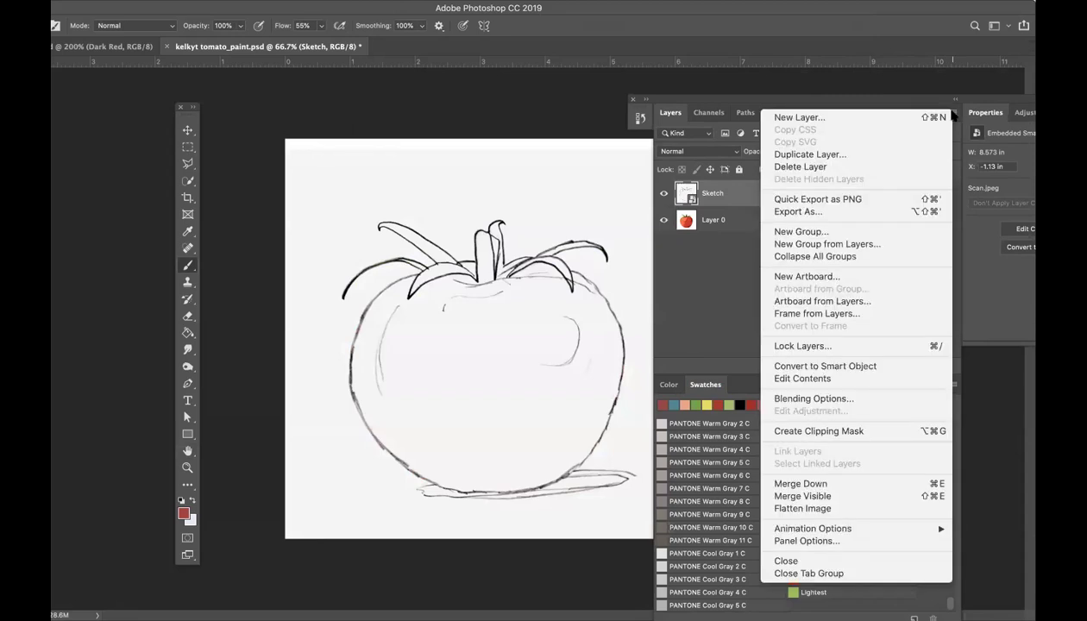
pyautogui.click(905, 118)
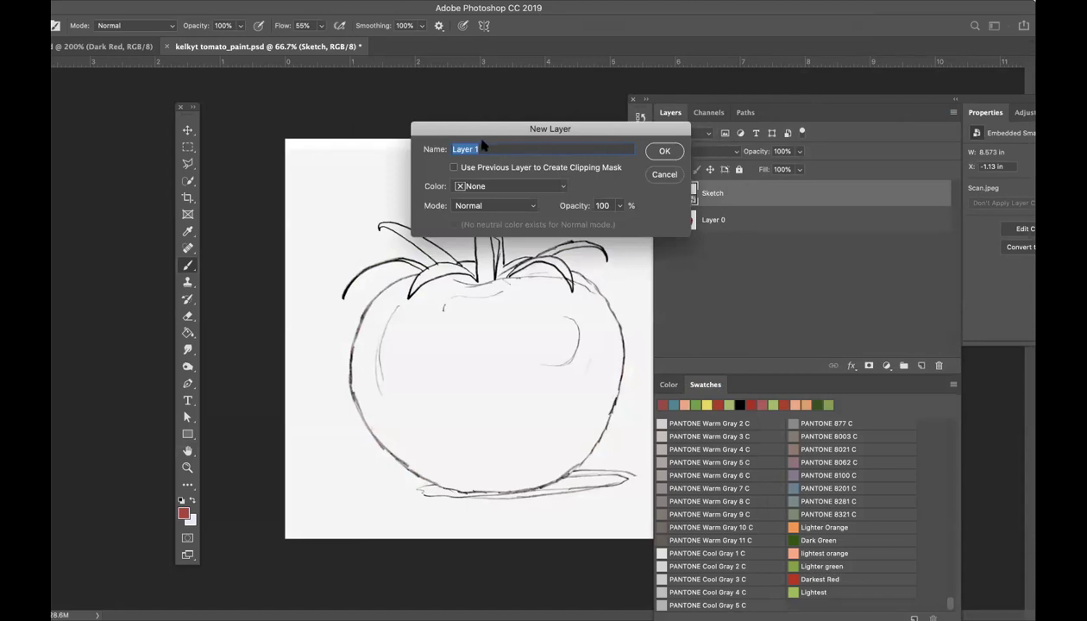
pyautogui.click(482, 149)
pyautogui.moveTo(482, 149); pyautogui.dragTo(417, 143)
pyautogui.write('Background color')
pyautogui.click(674, 151)
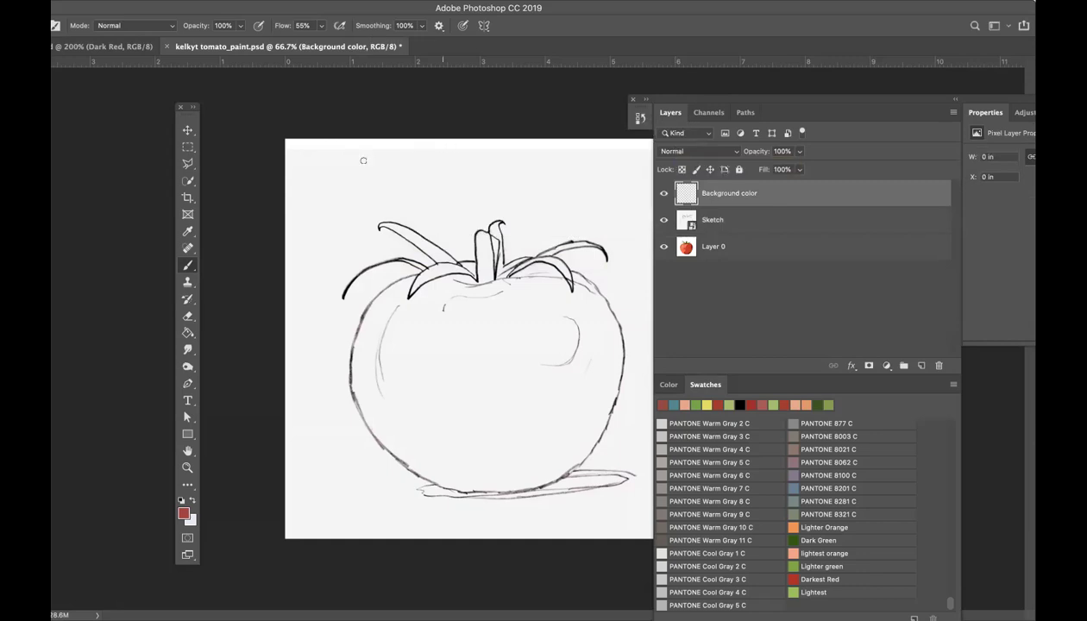
# Step: Marquee-select the whole canvas and set the foreground colour to dark green #30914e
pyautogui.click(188, 147)
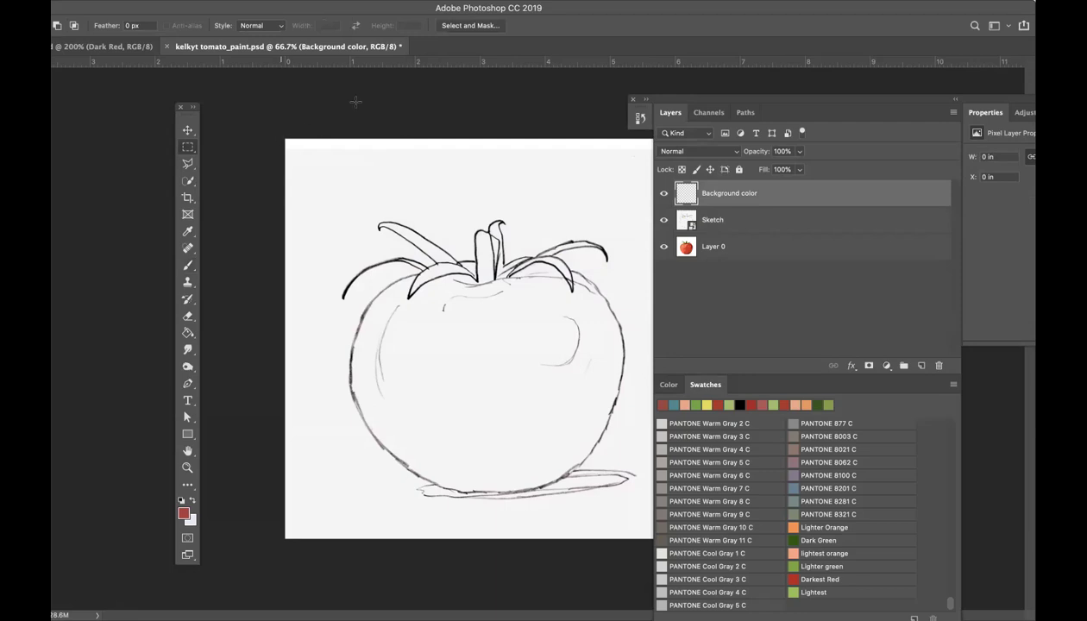
pyautogui.doubleClick(380, 9)
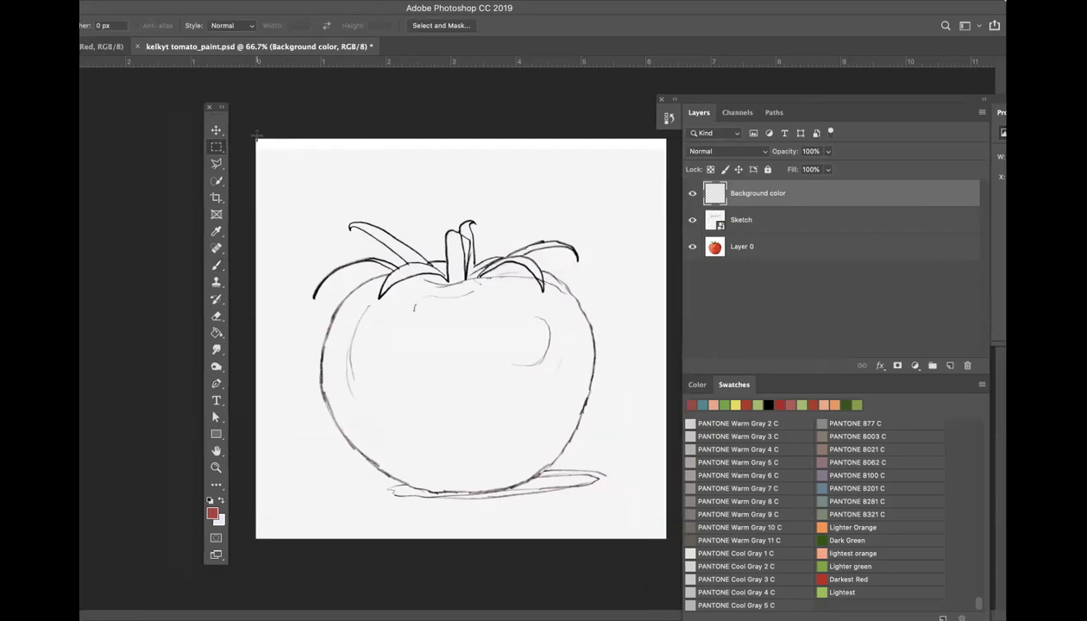
pyautogui.moveTo(250, 134); pyautogui.dragTo(670, 547)
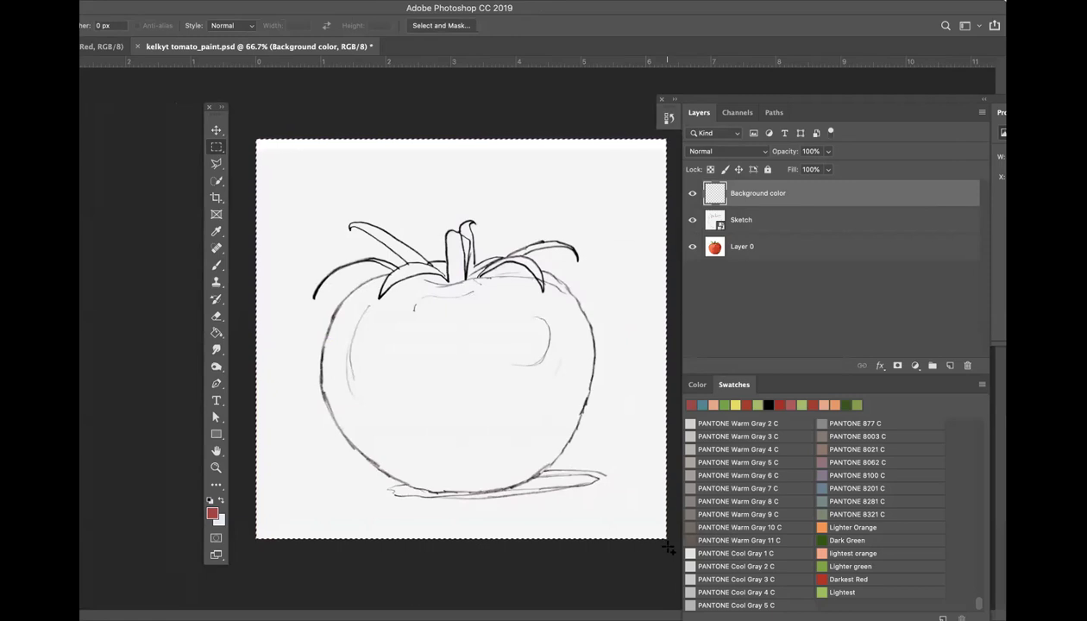
pyautogui.click(212, 511)
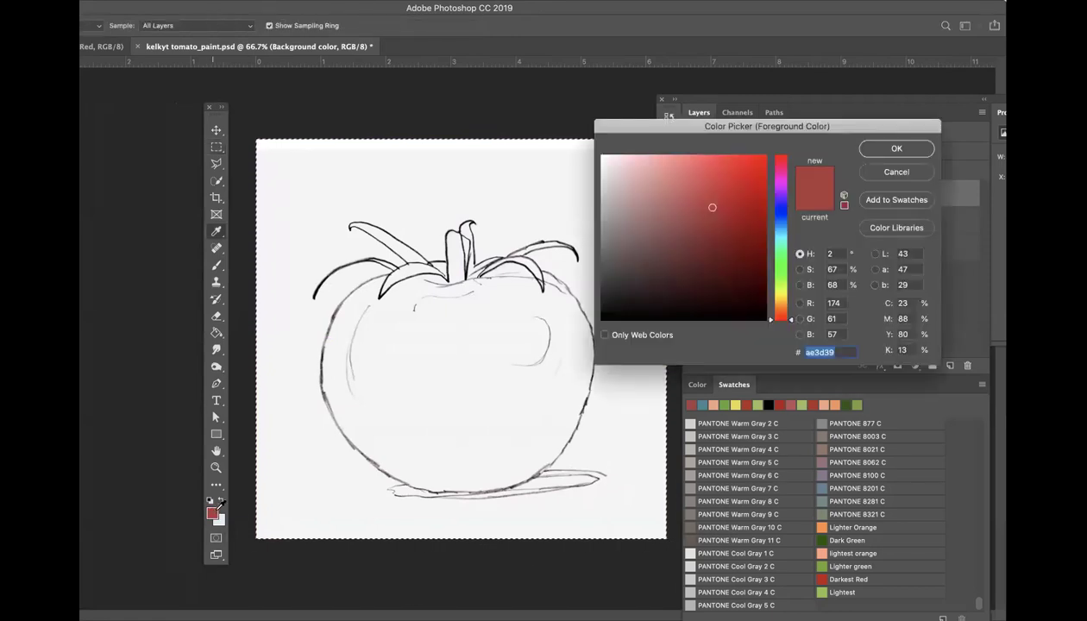
pyautogui.click(784, 226)
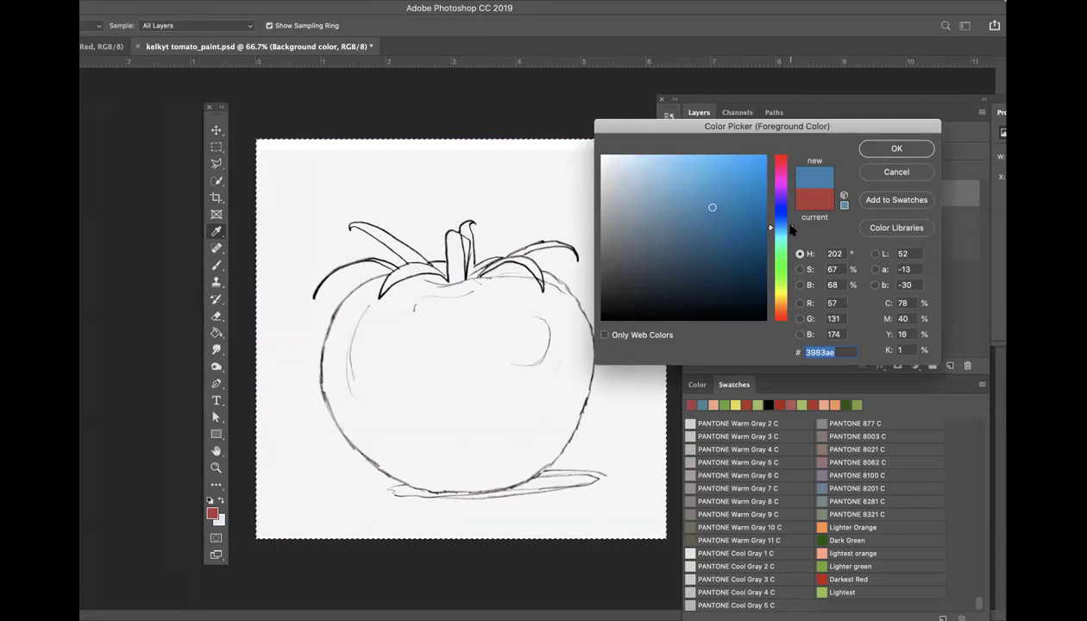
pyautogui.click(785, 245)
pyautogui.moveTo(785, 245); pyautogui.dragTo(773, 256)
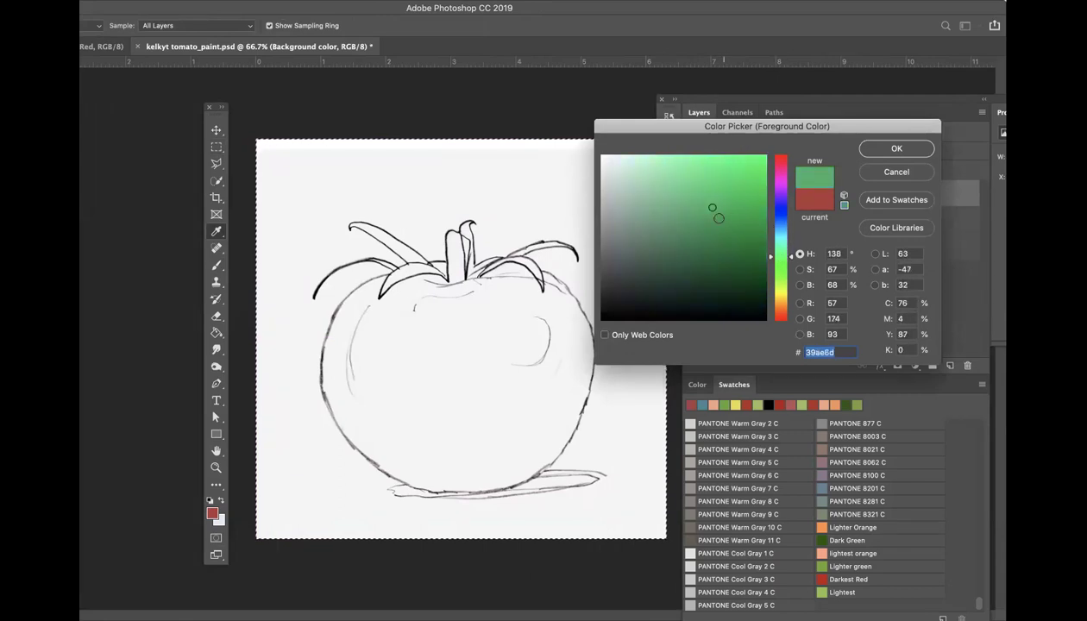
pyautogui.click(712, 226)
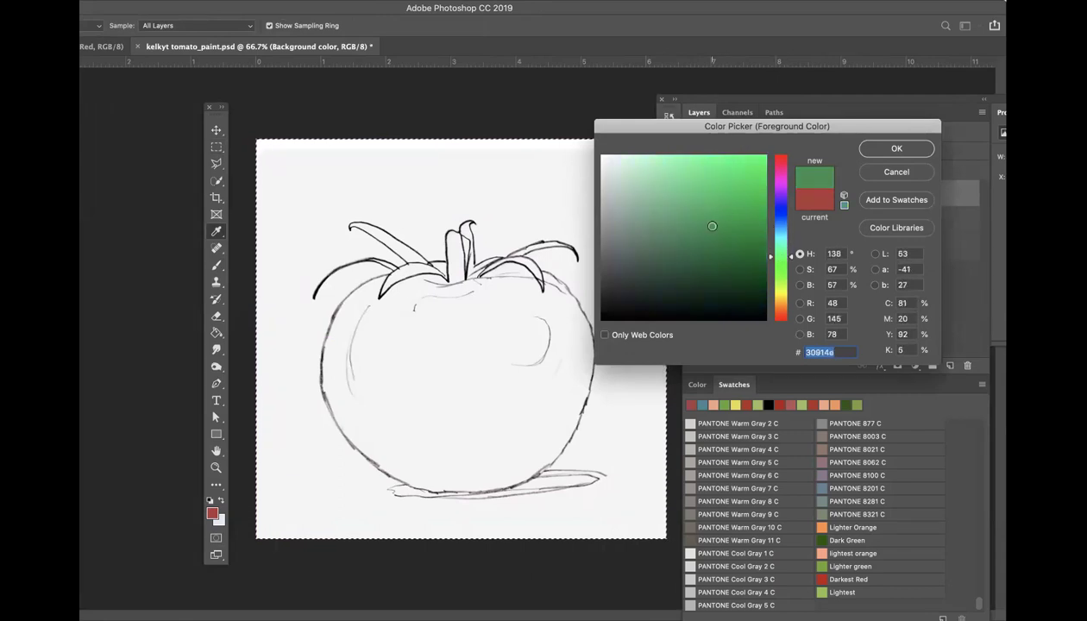
pyautogui.click(898, 149)
# Step: Paint Bucket fill the selection with green, deselect, and hide the Background color layer
pyautogui.press('m')
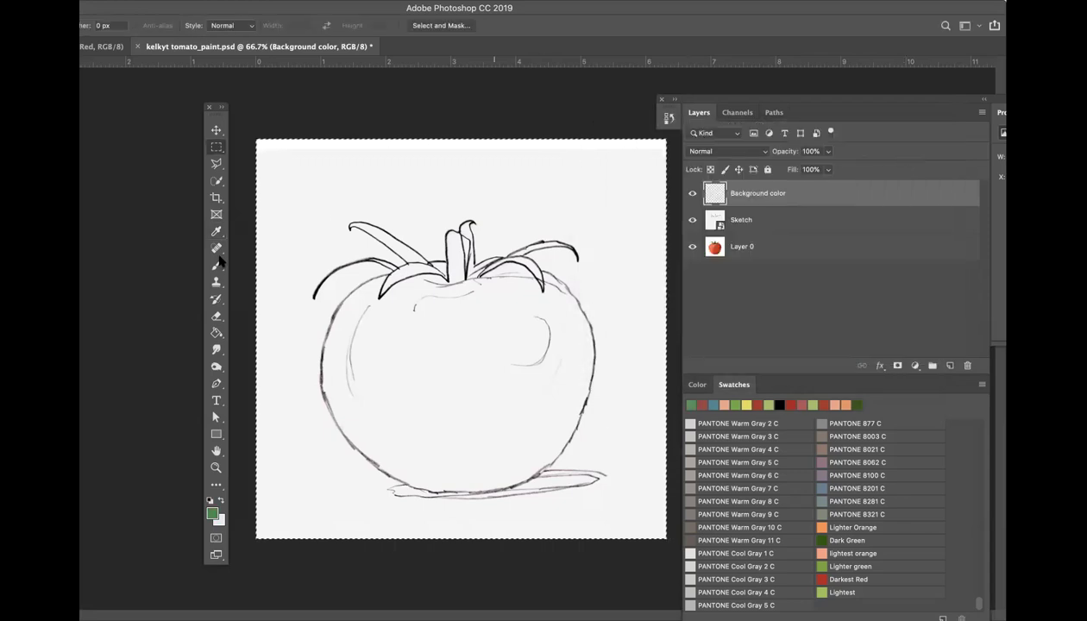
pyautogui.click(216, 333)
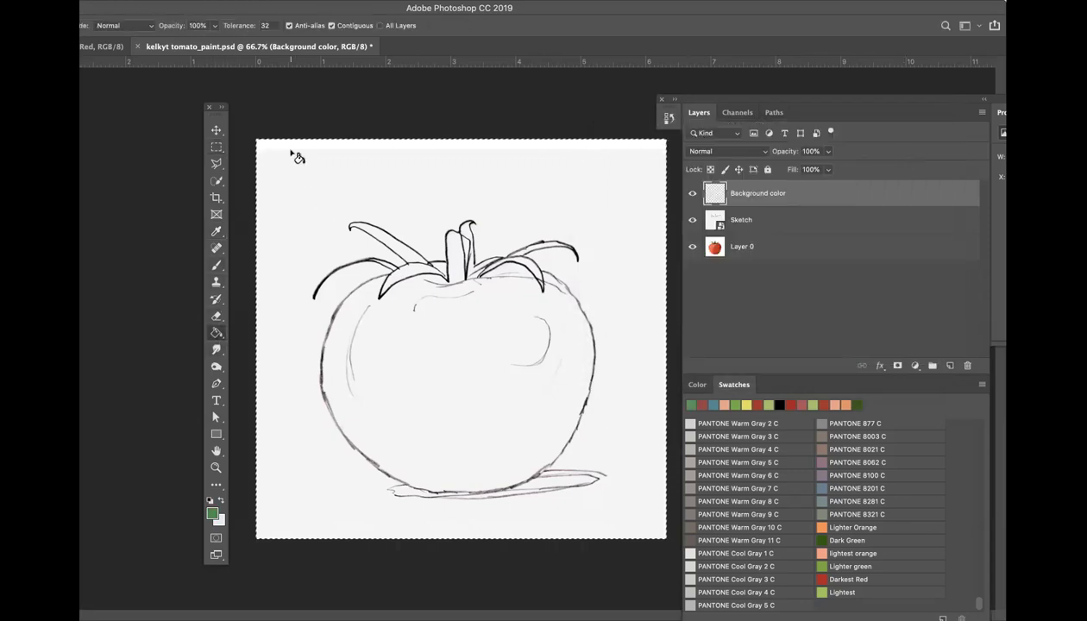
pyautogui.click(290, 154)
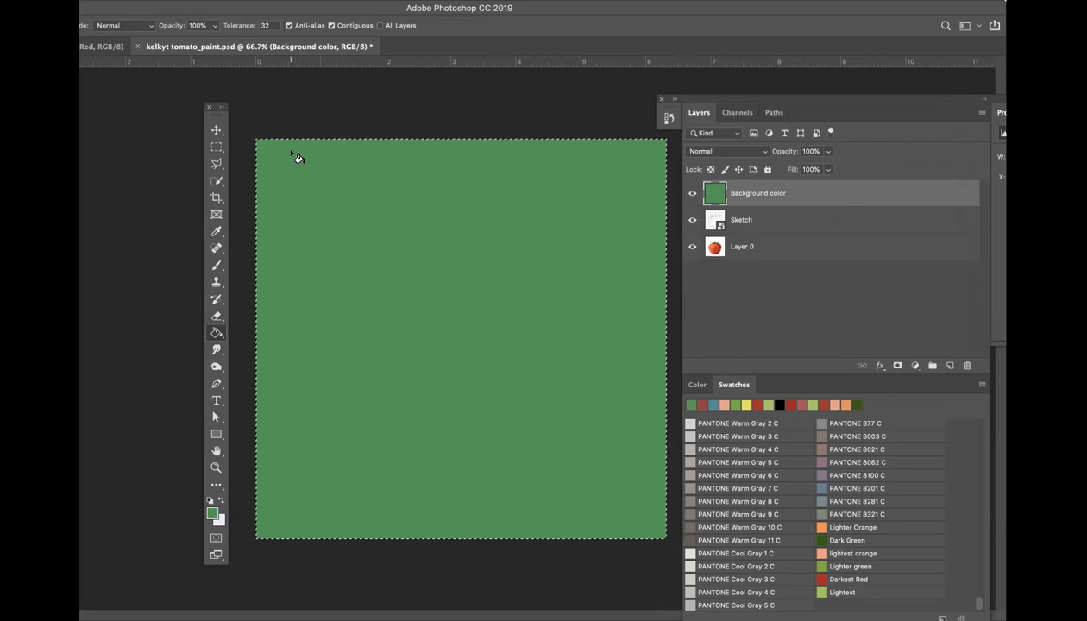
pyautogui.press('super+d')
pyautogui.click(693, 194)
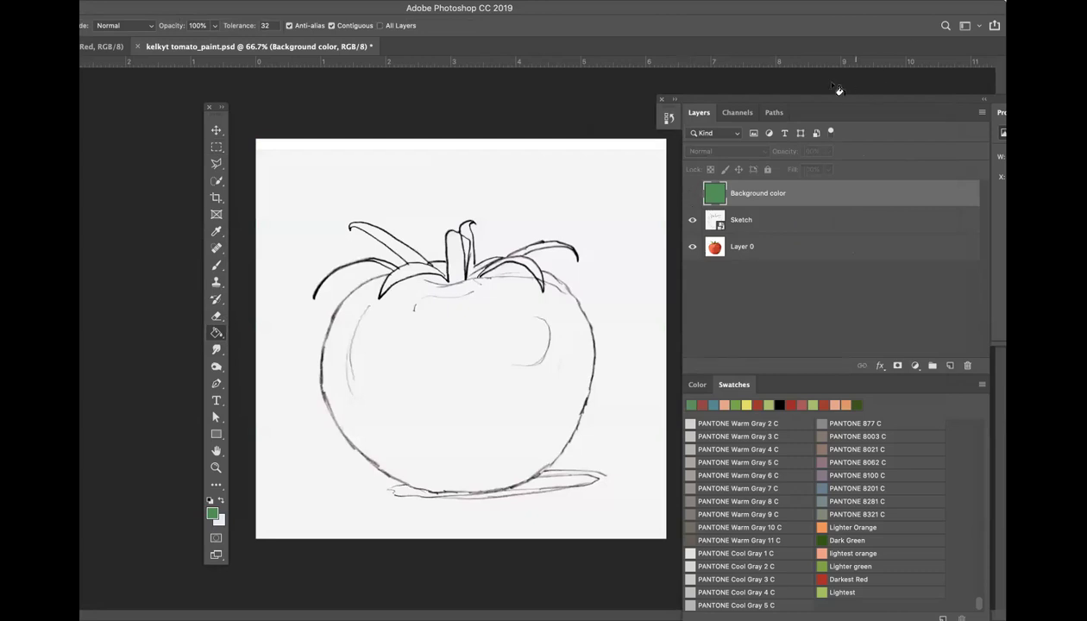
# Step: Create a new layer named 'Custom brush' from the Layers panel menu
pyautogui.moveTo(802, 101); pyautogui.dragTo(733, 102)
pyautogui.click(914, 116)
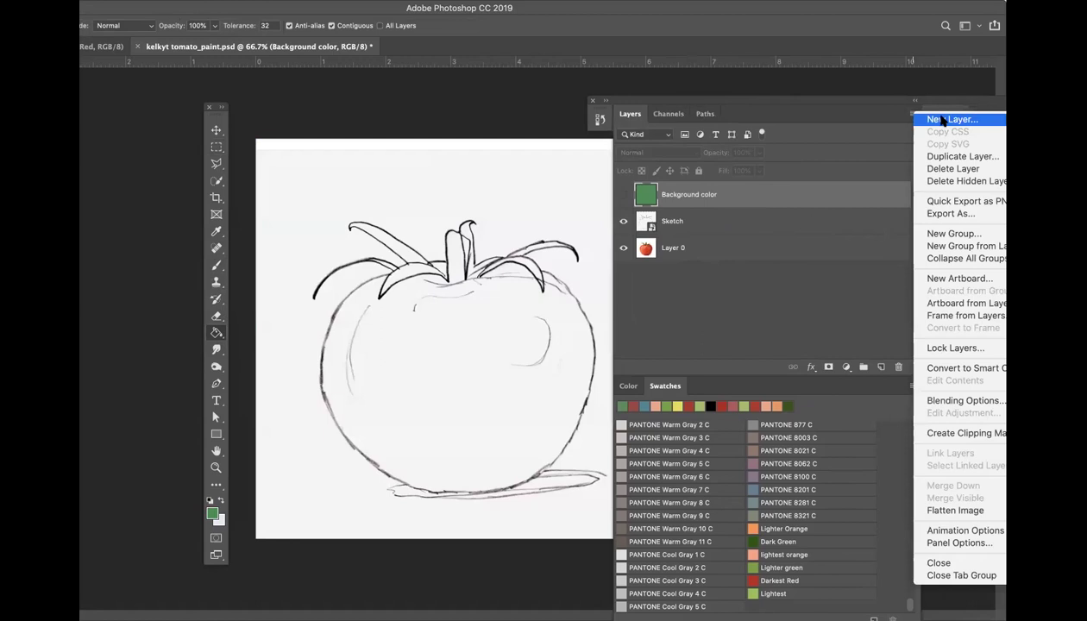
pyautogui.click(932, 114)
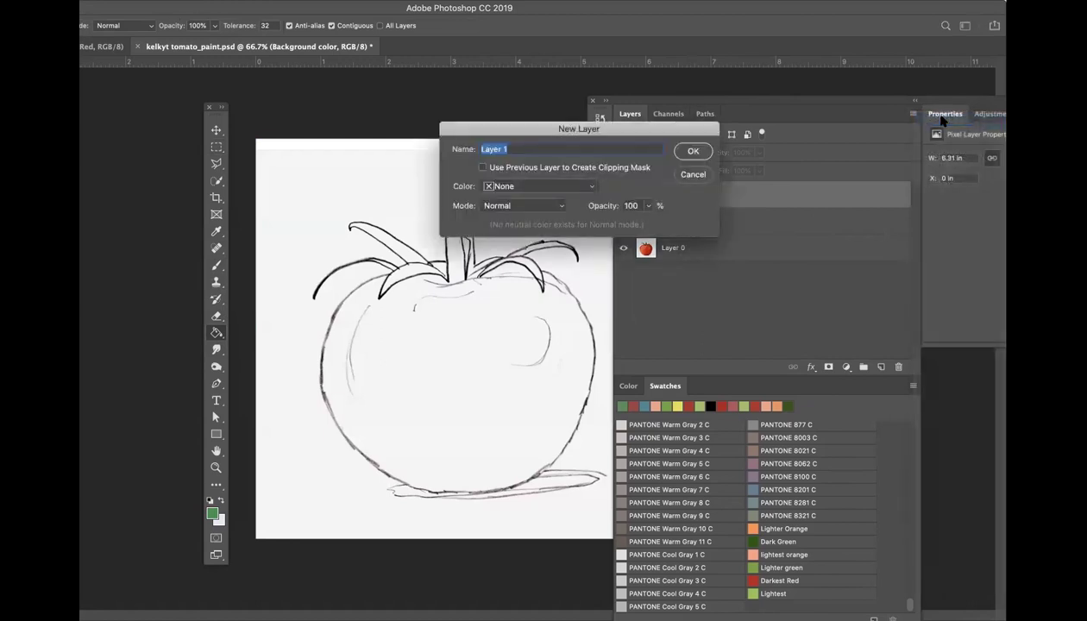
pyautogui.click(514, 146)
pyautogui.moveTo(514, 145); pyautogui.dragTo(436, 139)
pyautogui.write('Custom brush')
pyautogui.click(688, 154)
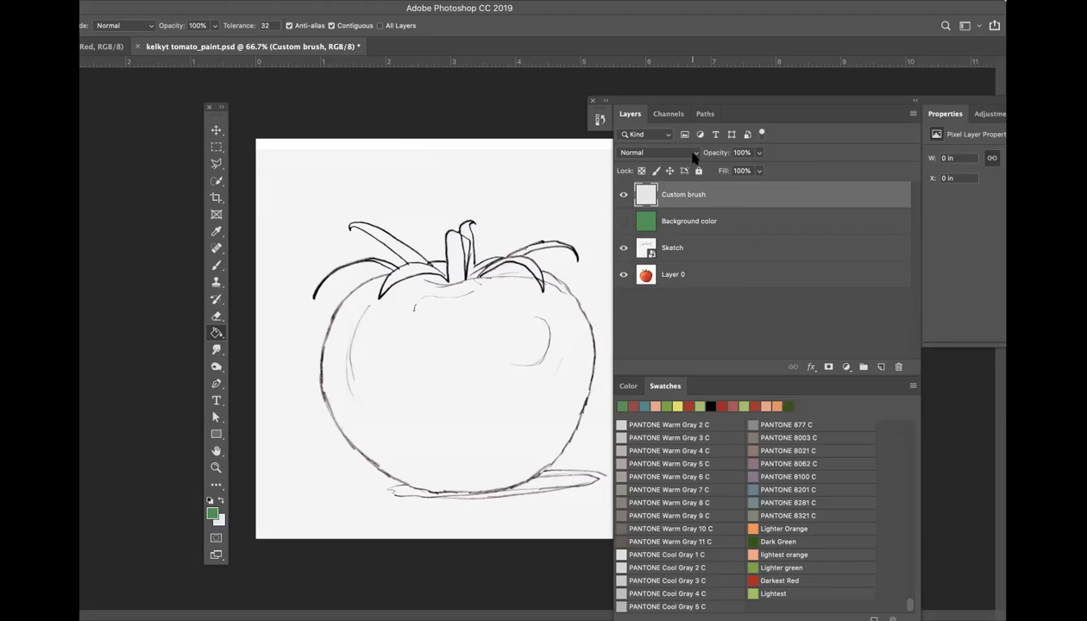
# Step: Hide the Custom brush layer
pyautogui.click(623, 194)
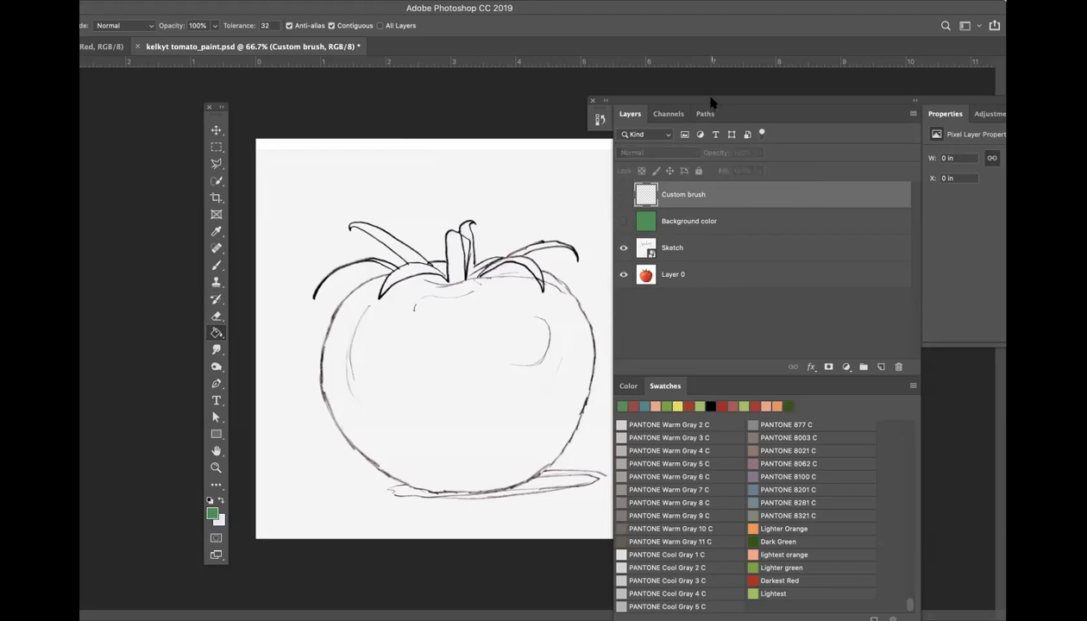
pyautogui.moveTo(718, 101); pyautogui.dragTo(687, 72)
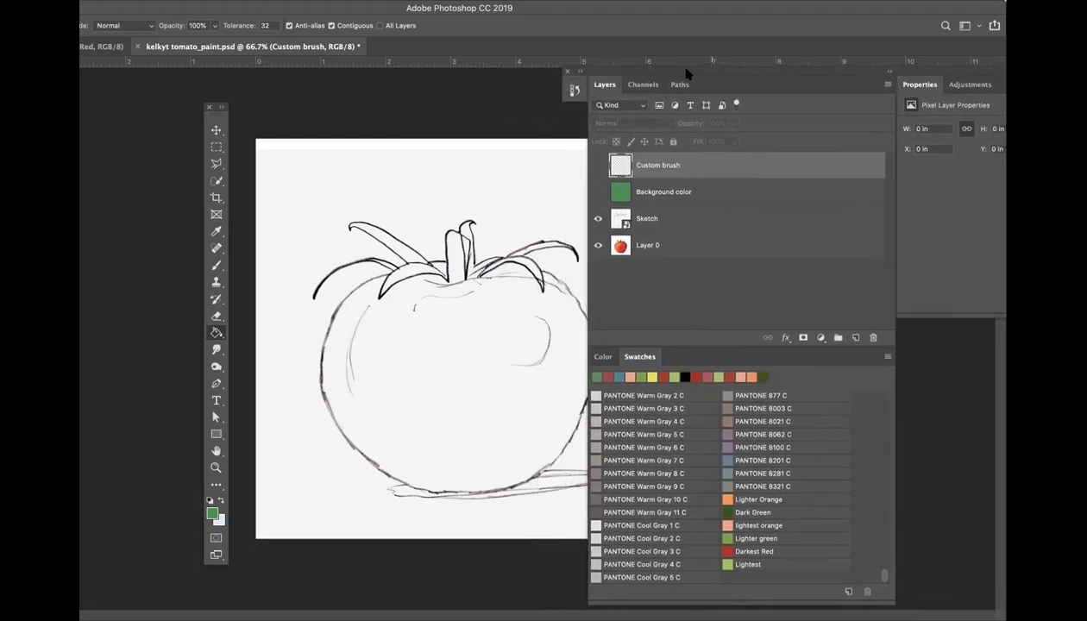
pyautogui.click(888, 85)
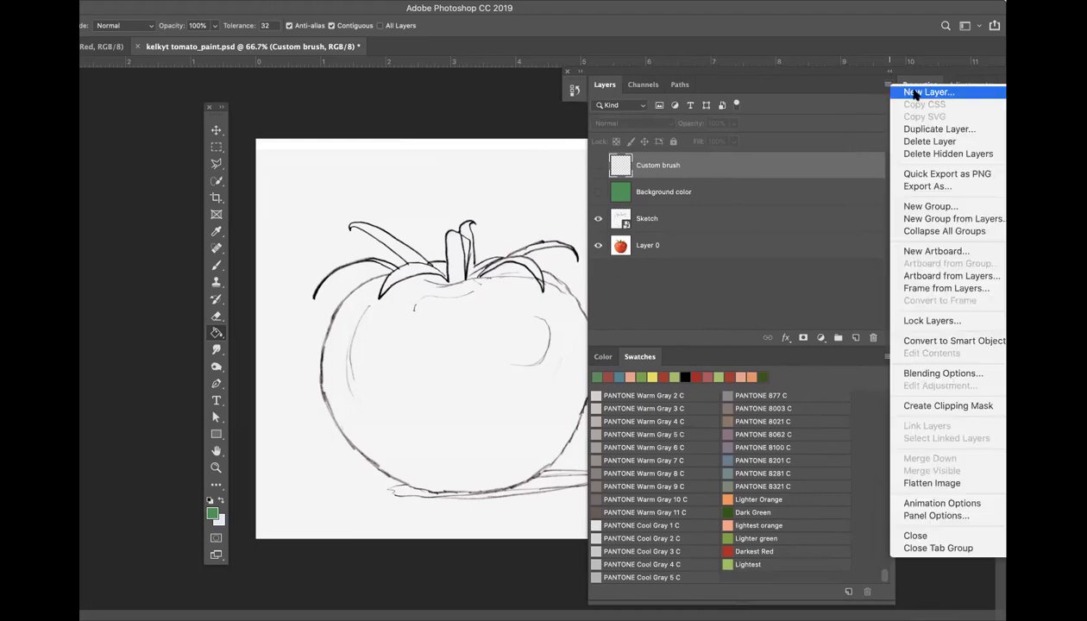
# Step: Create a new layer named 'Darkest Red' at the top of the layer stack
pyautogui.click(917, 92)
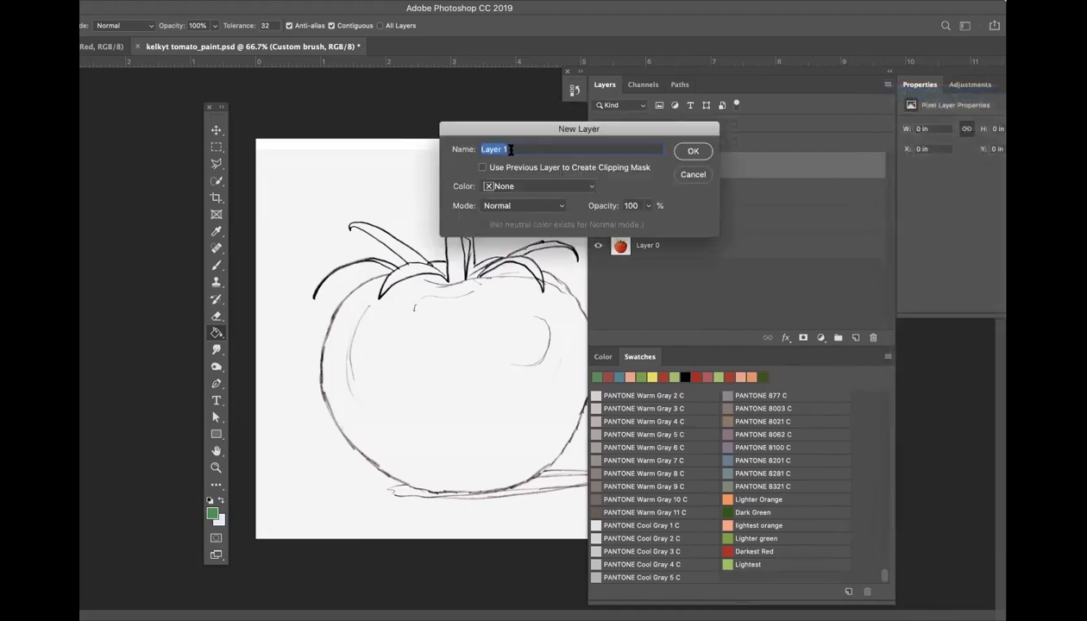
pyautogui.click(510, 149)
pyautogui.moveTo(510, 149); pyautogui.dragTo(458, 130)
pyautogui.write('Darkest Red')
pyautogui.click(691, 151)
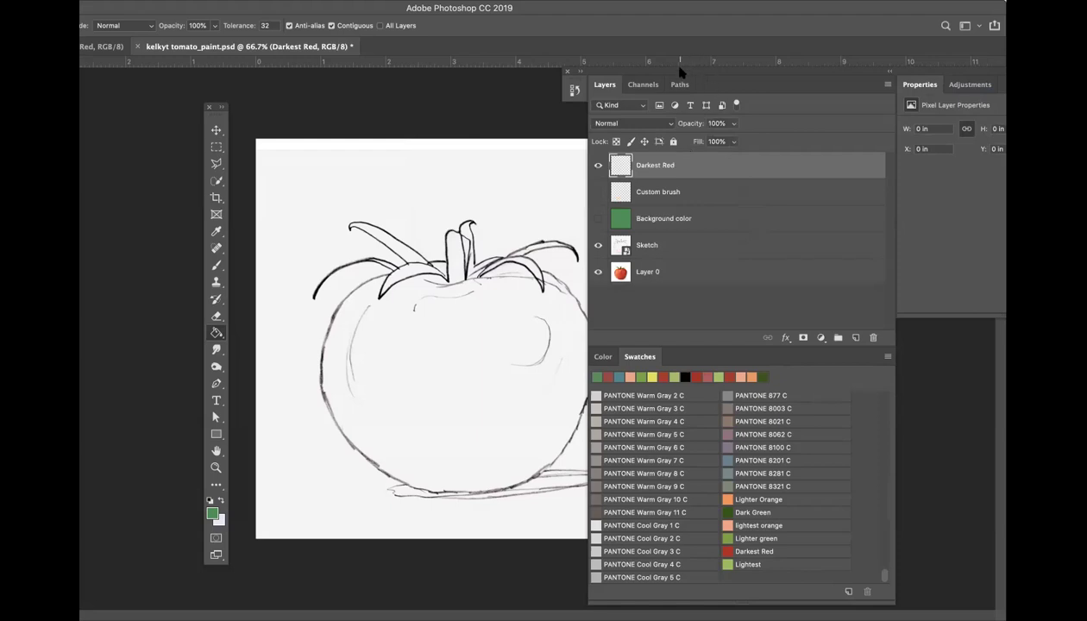
pyautogui.moveTo(681, 72); pyautogui.dragTo(744, 84)
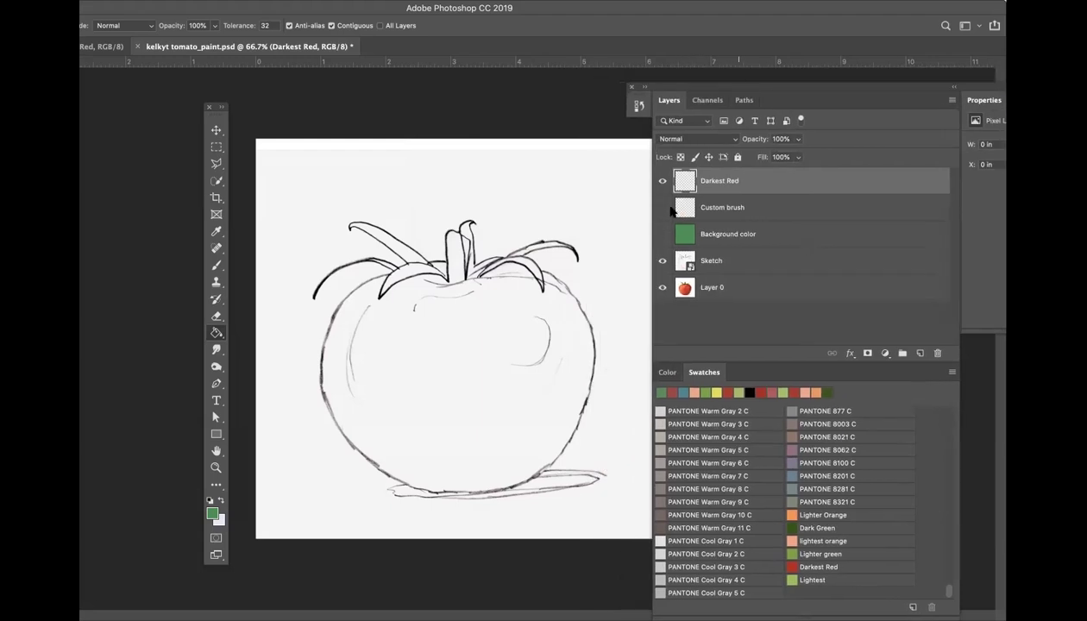
# Step: Lower the Sketch layer's opacity so the tomato photo shows through
pyautogui.click(733, 261)
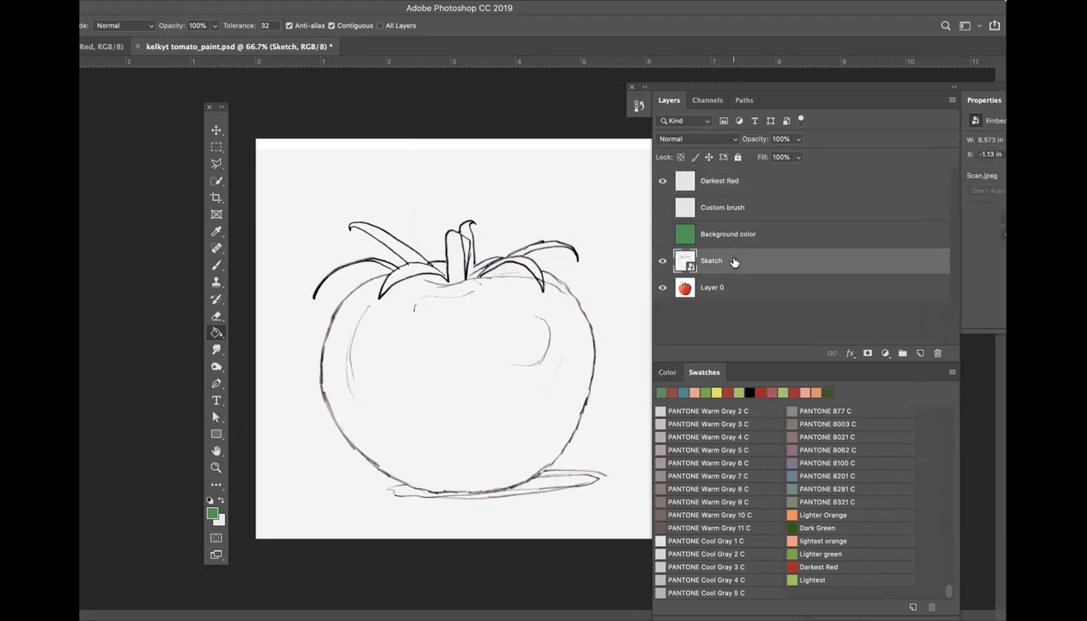
pyautogui.click(798, 139)
pyautogui.moveTo(800, 158)
pyautogui.mouseDown()
pyautogui.moveTo(736, 158)
pyautogui.moveTo(753, 158)
pyautogui.mouseUp()
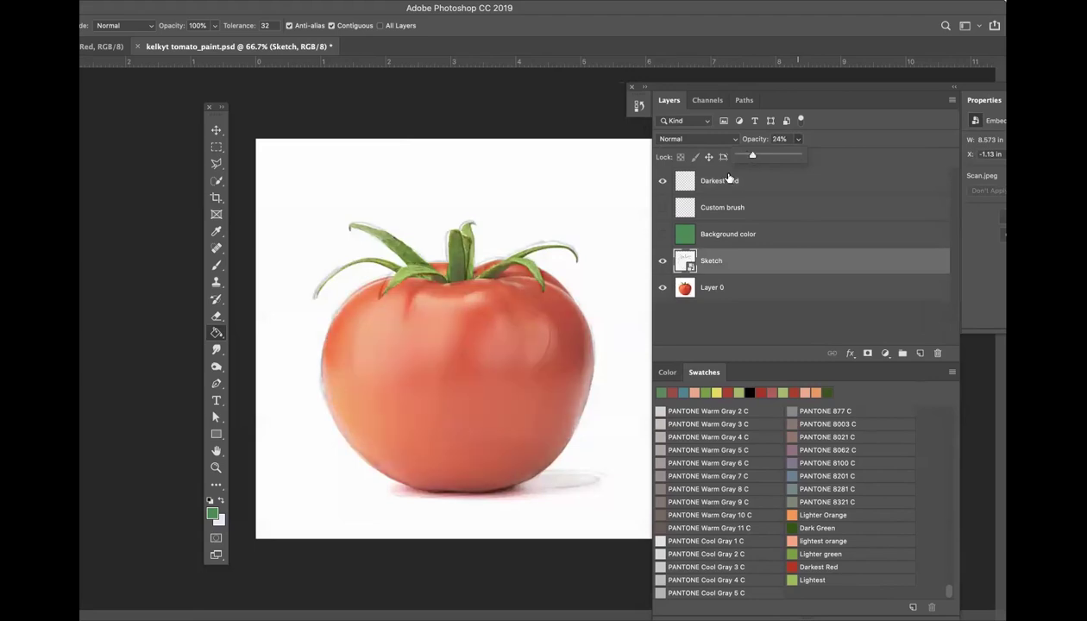
# Step: Eyedropper the tomato's dark red from Layer 0, then reselect the Darkest Red layer
pyautogui.click(721, 182)
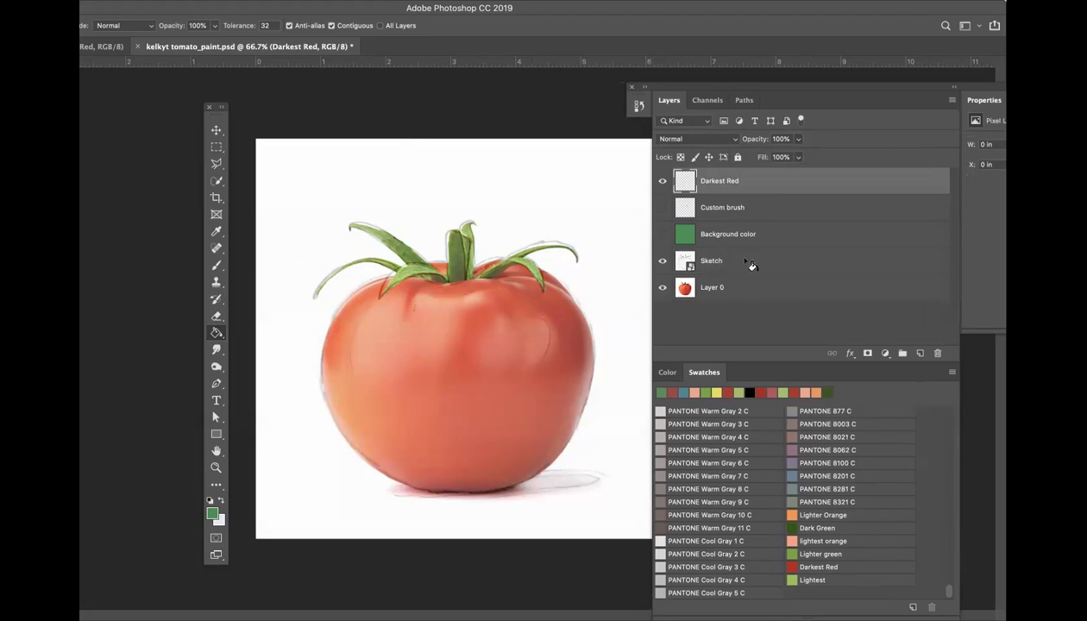
pyautogui.click(744, 290)
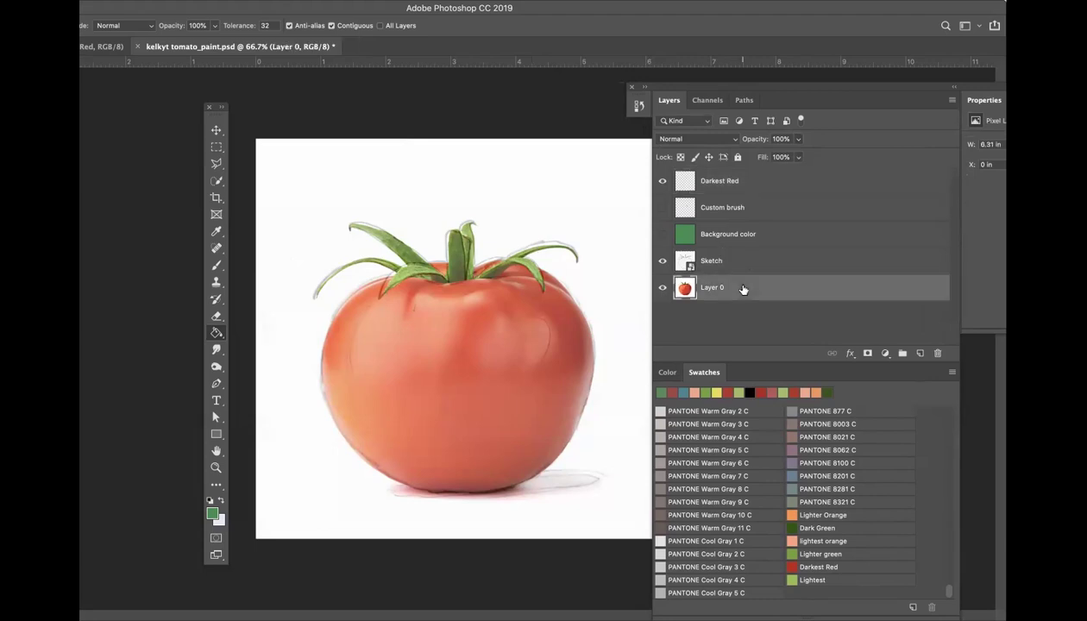
pyautogui.click(217, 232)
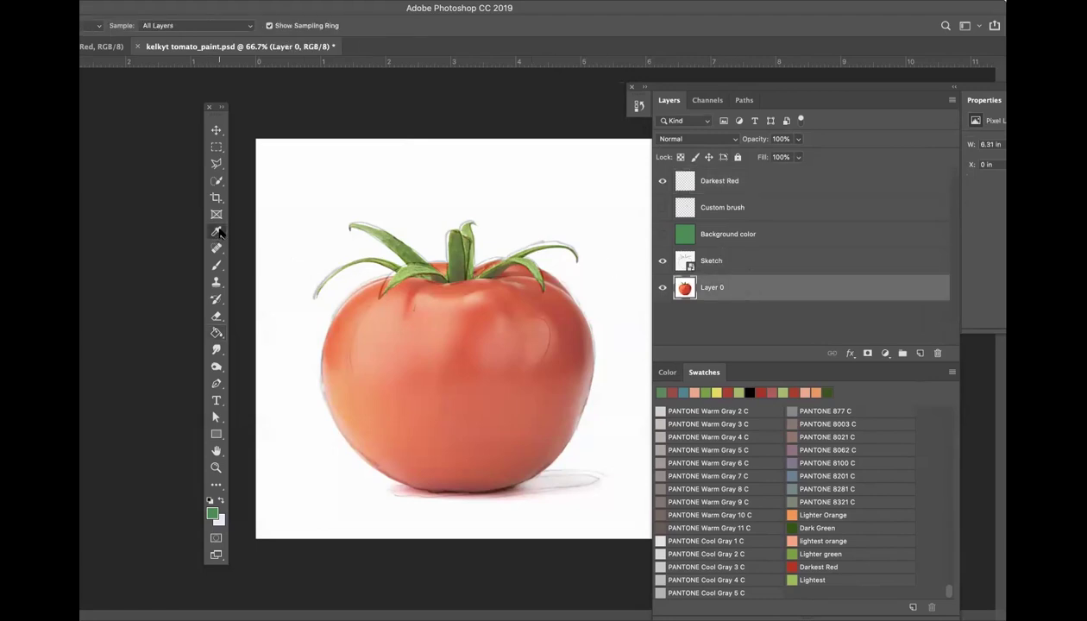
pyautogui.click(572, 326)
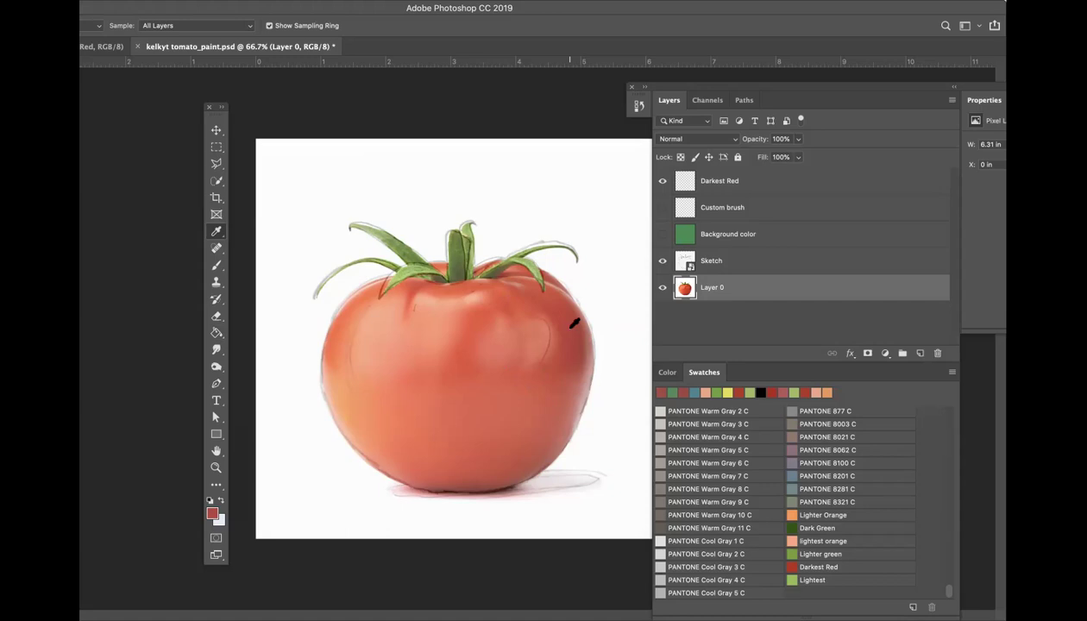
pyautogui.click(739, 185)
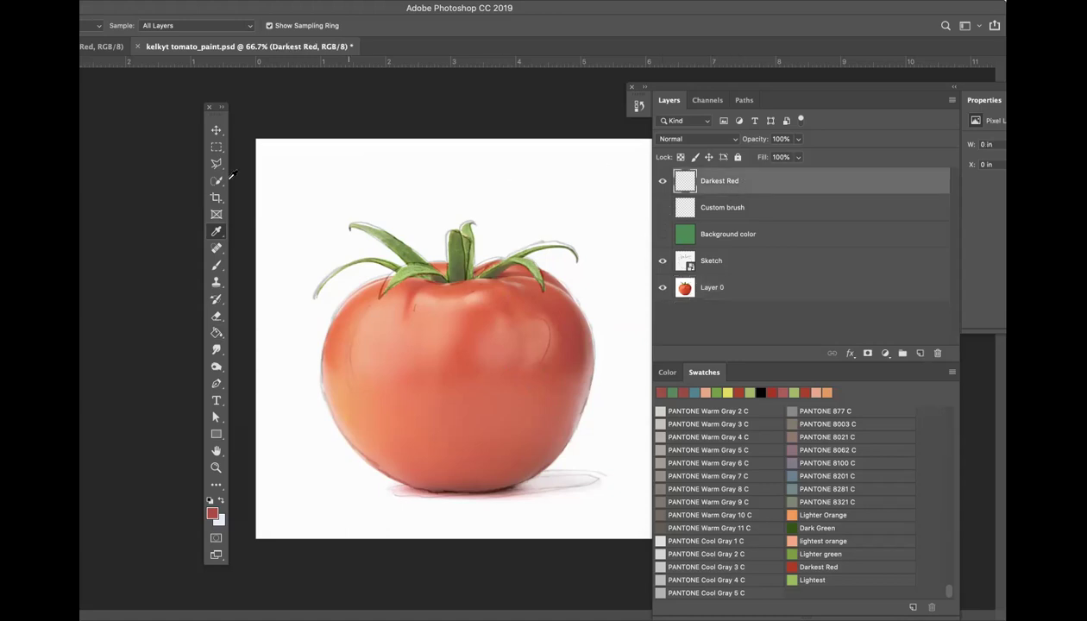
# Step: Choose the Brush tool with a Soft Round tip and hardness raised to 35%
pyautogui.click(217, 266)
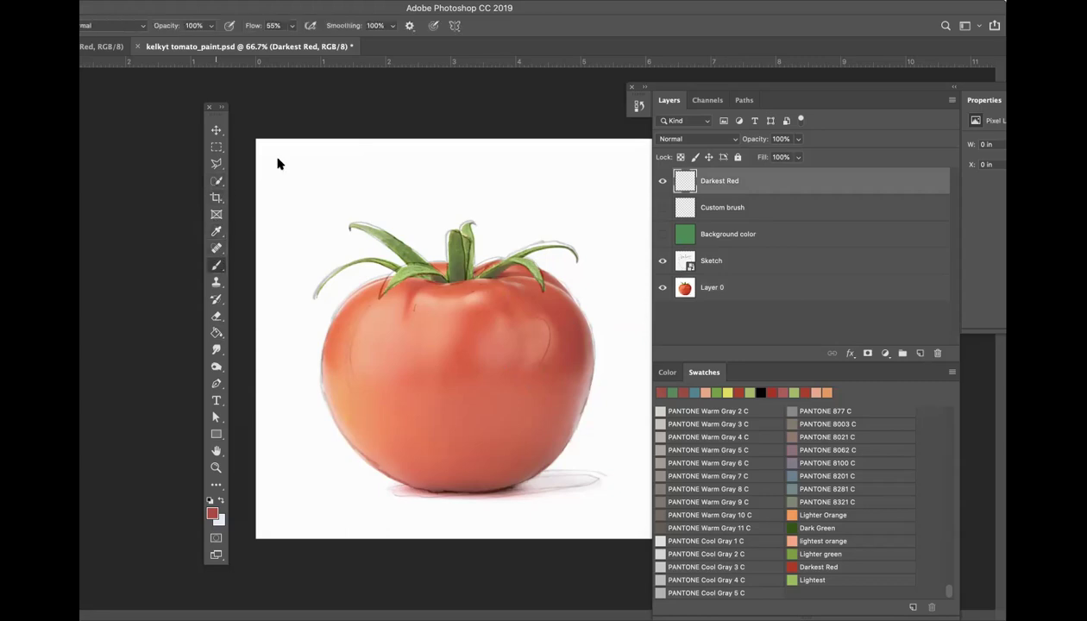
pyautogui.doubleClick(267, 9)
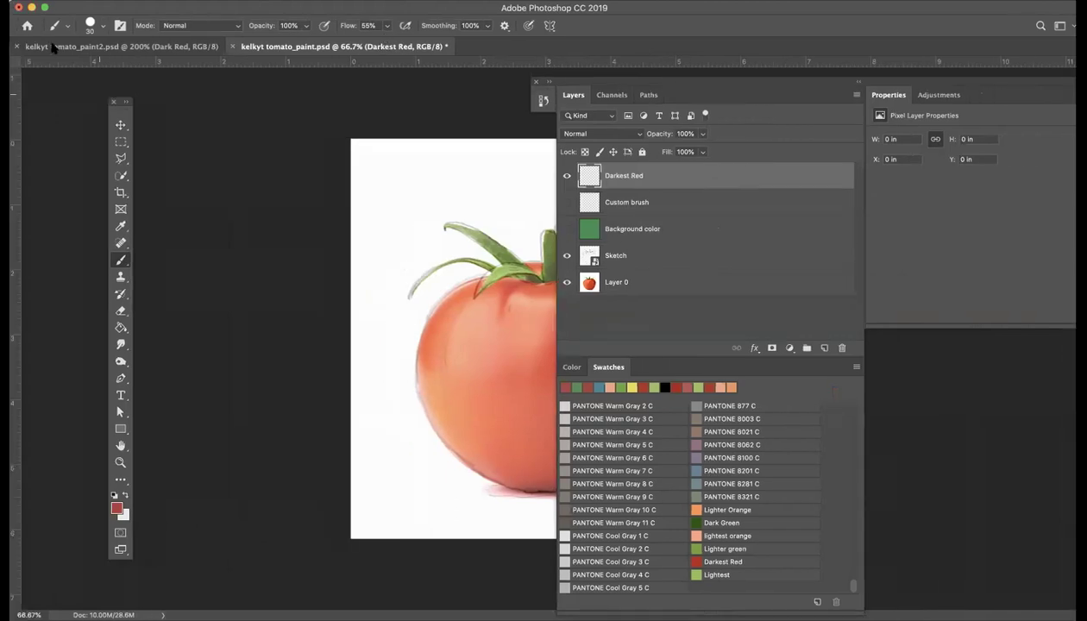
pyautogui.click(103, 26)
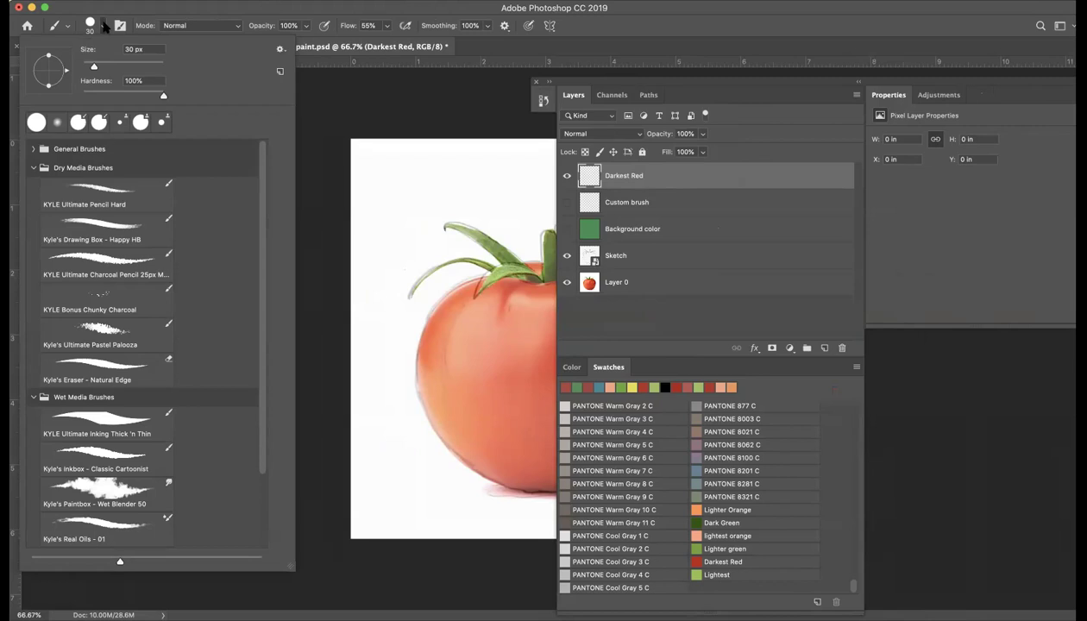
pyautogui.click(89, 26)
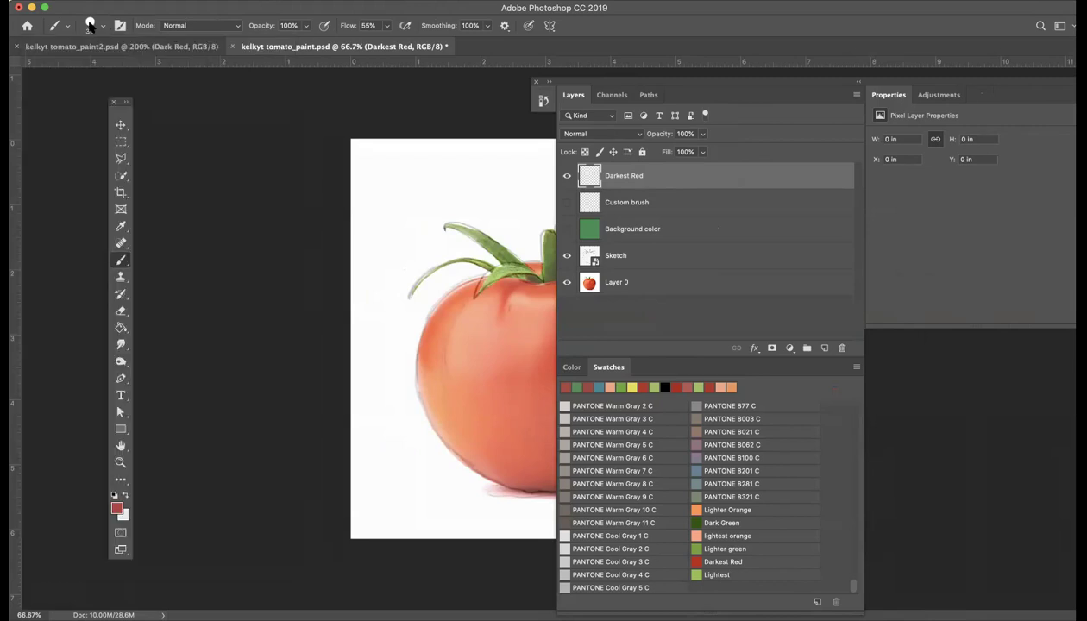
pyautogui.click(89, 26)
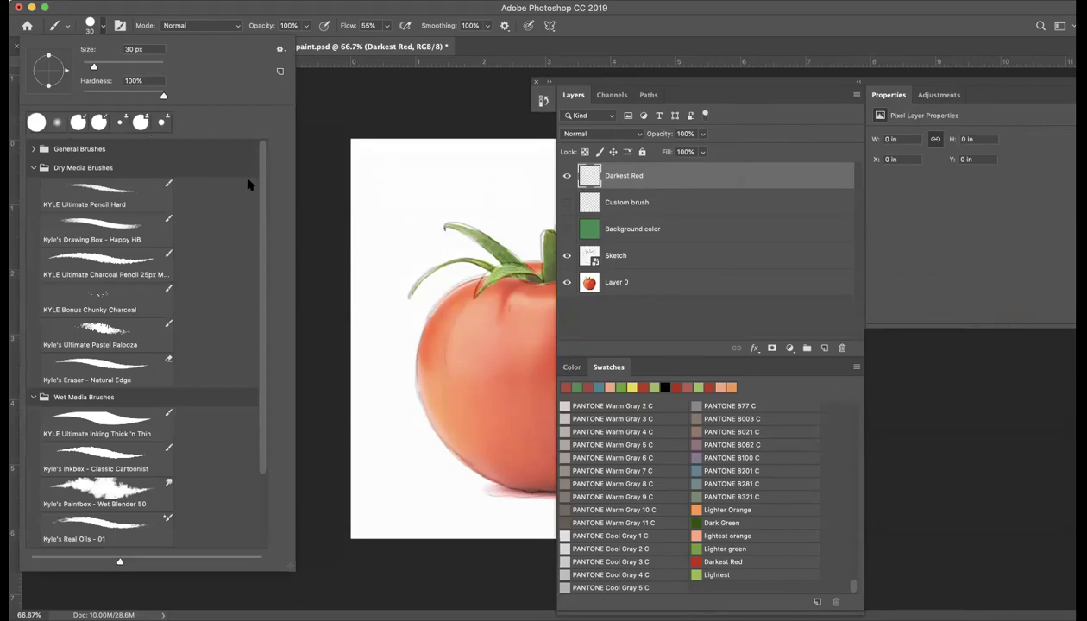
pyautogui.click(57, 124)
pyautogui.moveTo(82, 97)
pyautogui.mouseDown()
pyautogui.moveTo(132, 97)
pyautogui.moveTo(110, 67)
pyautogui.moveTo(143, 96)
pyautogui.mouseUp()
# Step: Grow the brush to 250 px, paint dark red test dabs, then undo them
pyautogui.click(117, 13)
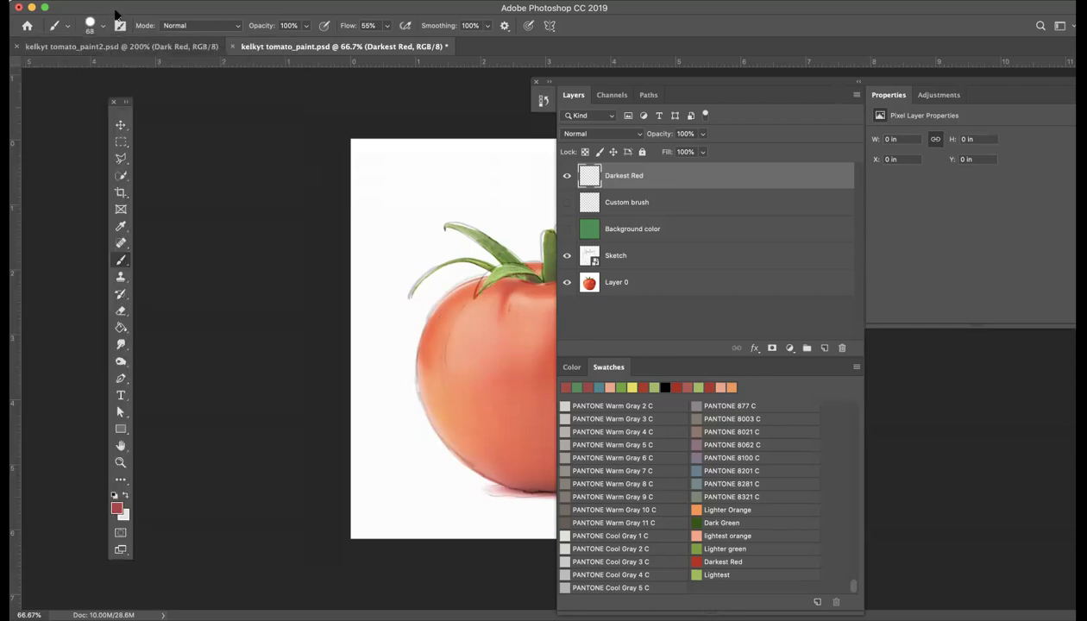
pyautogui.click(450, 334)
pyautogui.press(']')
pyautogui.press(']')
pyautogui.press(']')
pyautogui.press(']')
pyautogui.press(']')
pyautogui.press(']')
pyautogui.press(']')
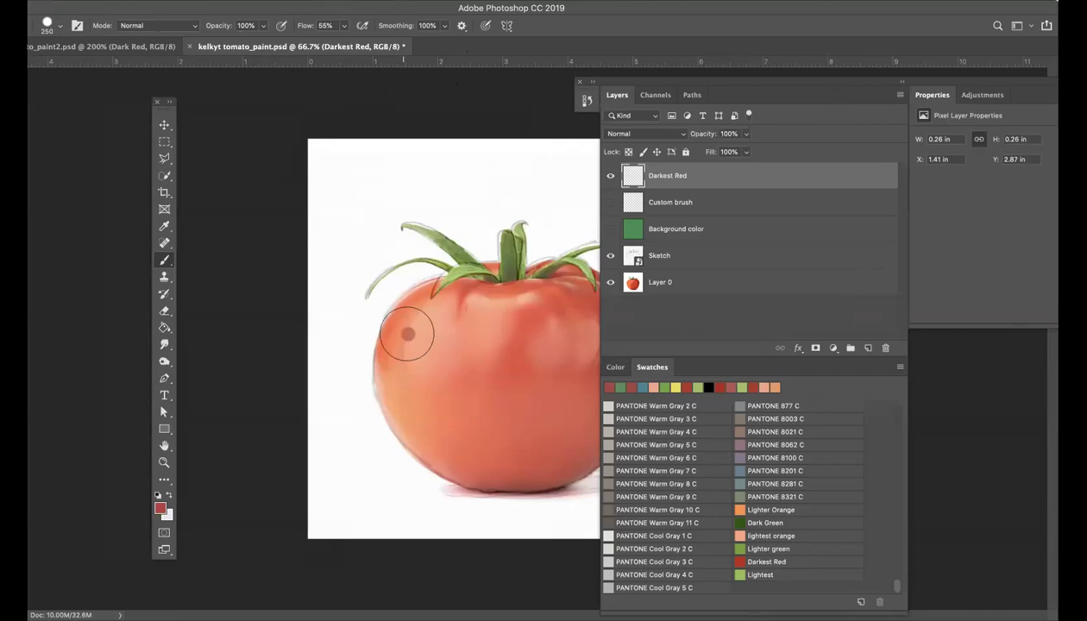
pyautogui.click(407, 339)
pyautogui.moveTo(404, 350); pyautogui.dragTo(400, 363)
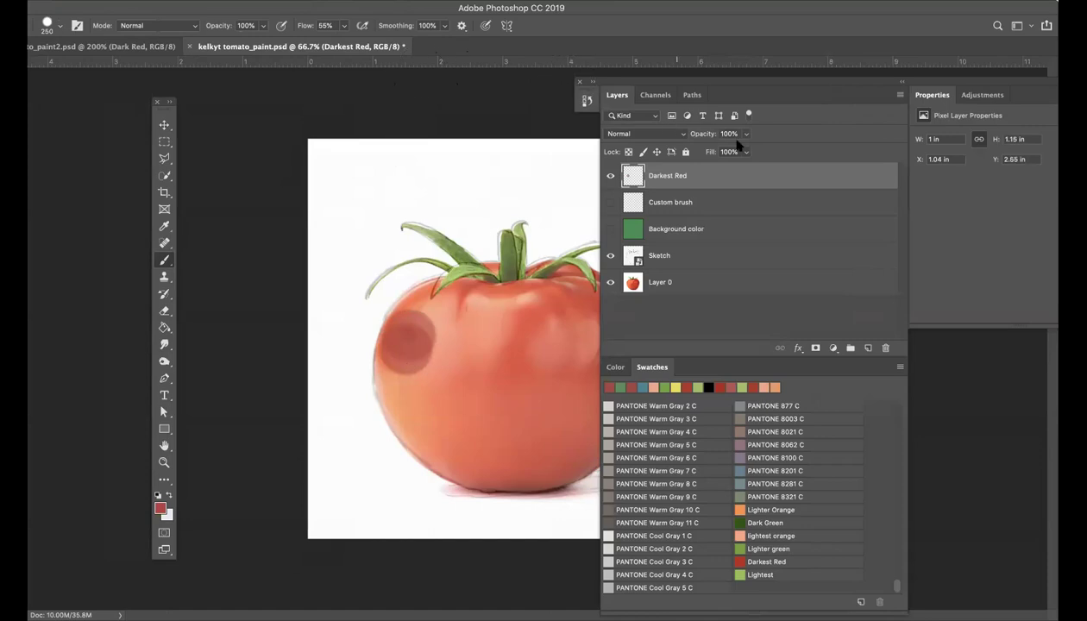
pyautogui.moveTo(706, 88); pyautogui.dragTo(725, 122)
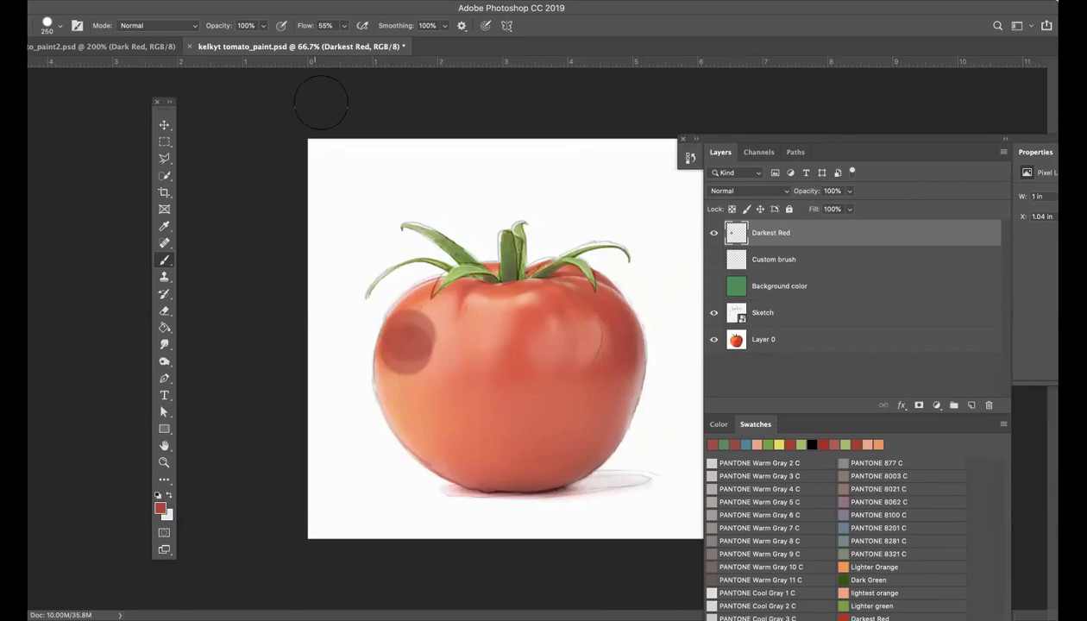
pyautogui.hotkey('ctrl', 'z')
pyautogui.hotkey('ctrl', 'z')
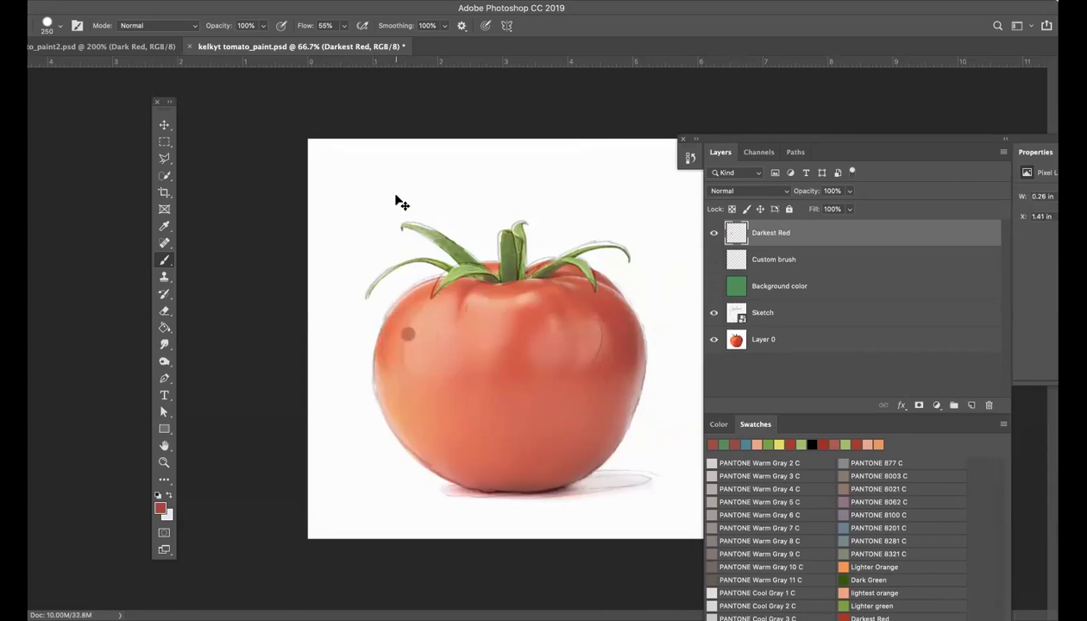
pyautogui.click(343, 26)
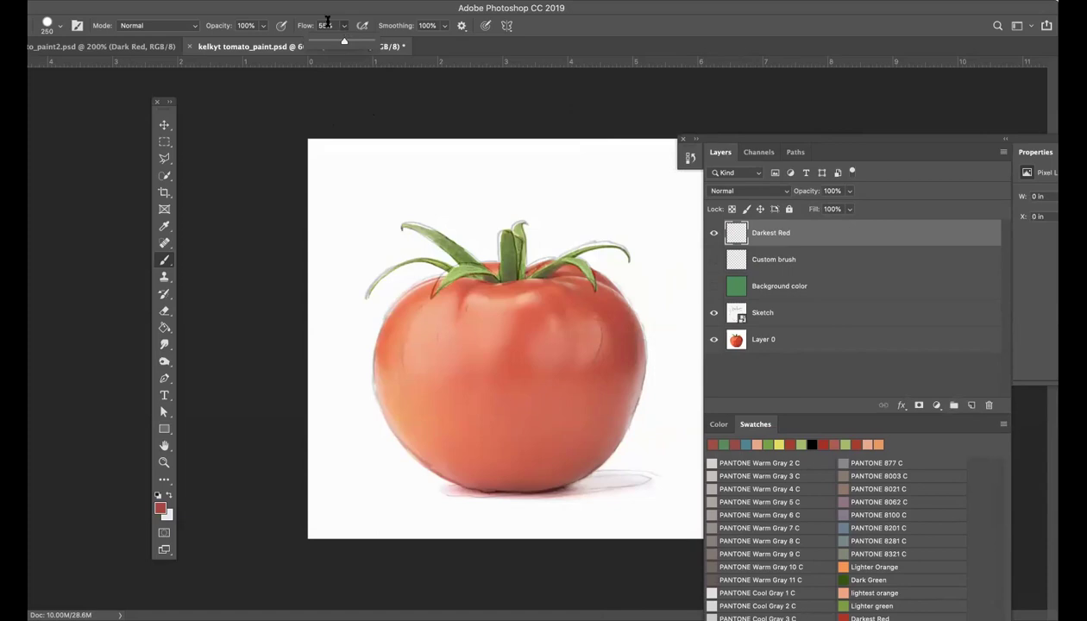
pyautogui.click(204, 12)
# Step: Paint semi-transparent dark red test strokes with the Brush at 47% opacity, then undo them
pyautogui.moveTo(204, 12); pyautogui.dragTo(248, 12)
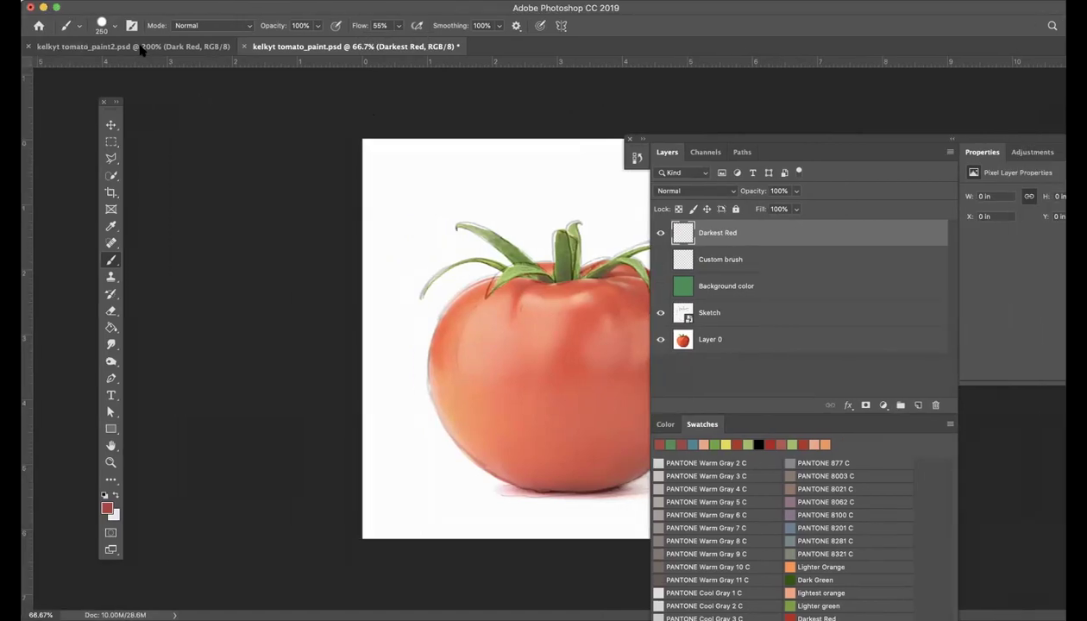
pyautogui.click(111, 29)
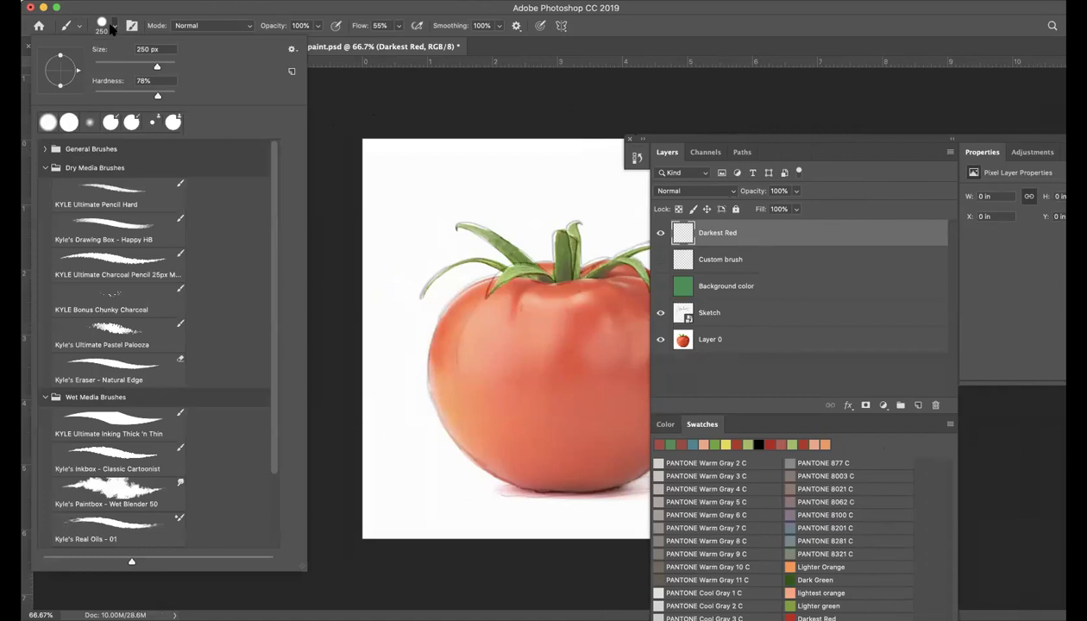
pyautogui.press('v')
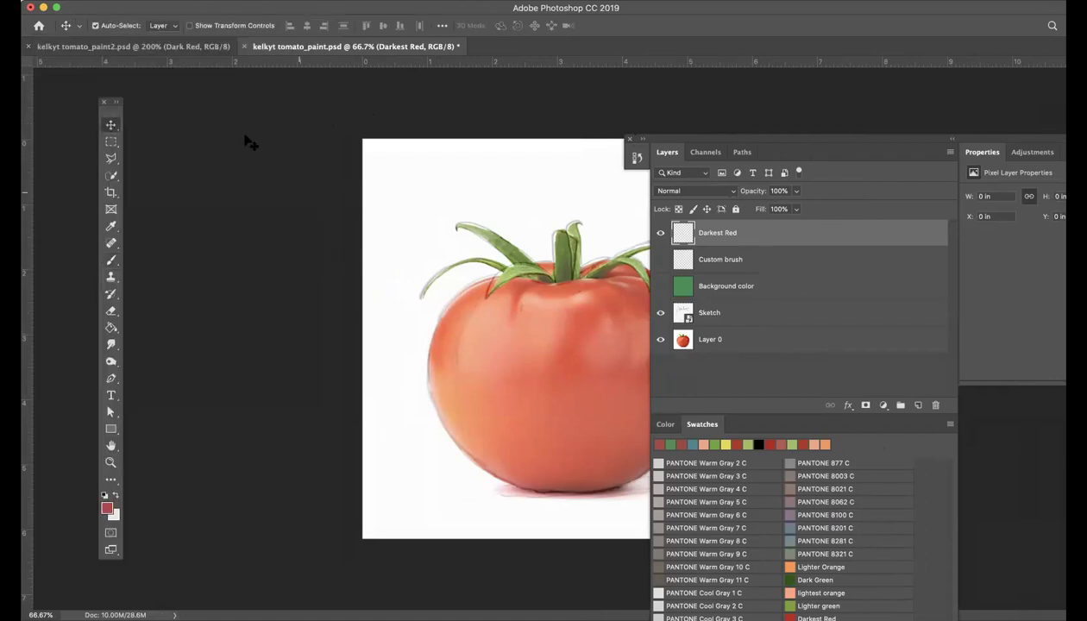
pyautogui.click(112, 256)
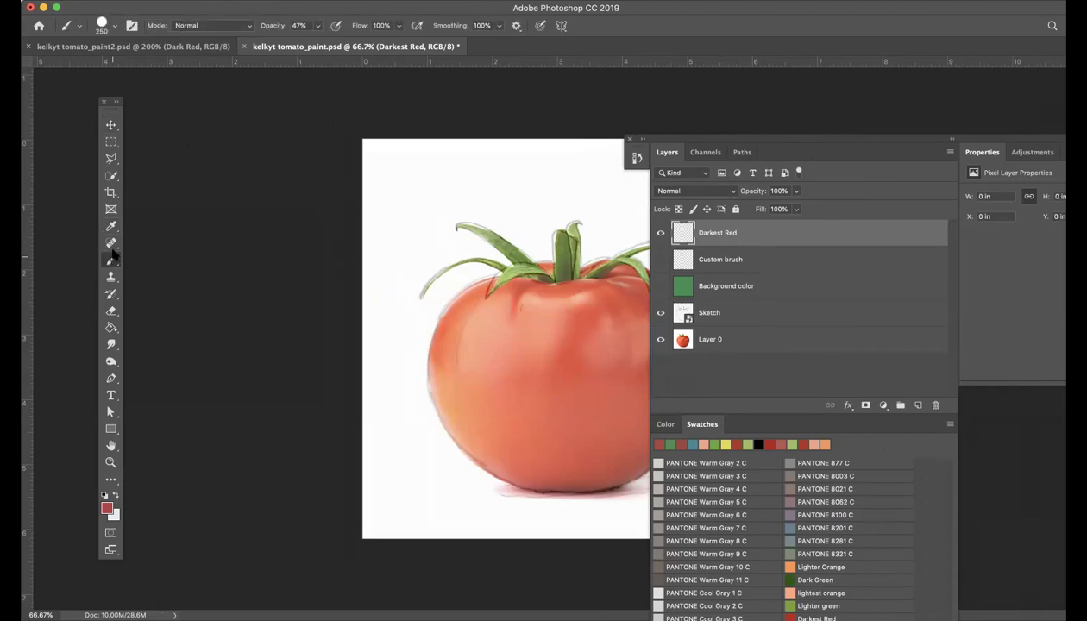
pyautogui.click(465, 340)
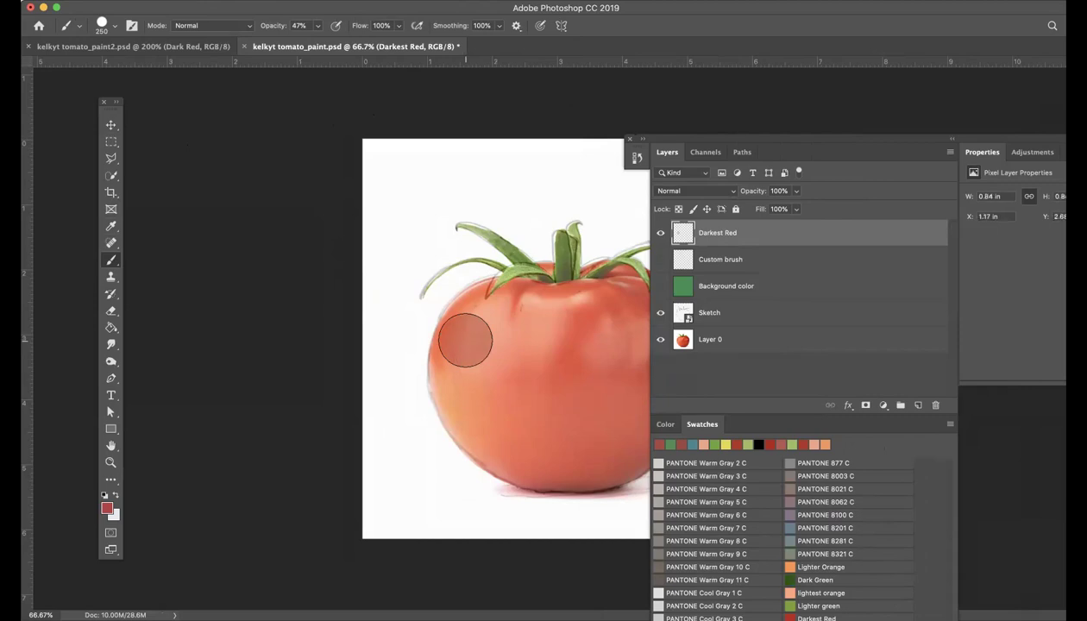
pyautogui.moveTo(466, 340)
pyautogui.mouseDown()
pyautogui.moveTo(462, 389)
pyautogui.moveTo(484, 412)
pyautogui.moveTo(504, 330)
pyautogui.moveTo(523, 327)
pyautogui.moveTo(527, 363)
pyautogui.moveTo(484, 375)
pyautogui.moveTo(506, 325)
pyautogui.moveTo(546, 340)
pyautogui.moveTo(541, 354)
pyautogui.moveTo(494, 349)
pyautogui.moveTo(466, 400)
pyautogui.mouseUp()
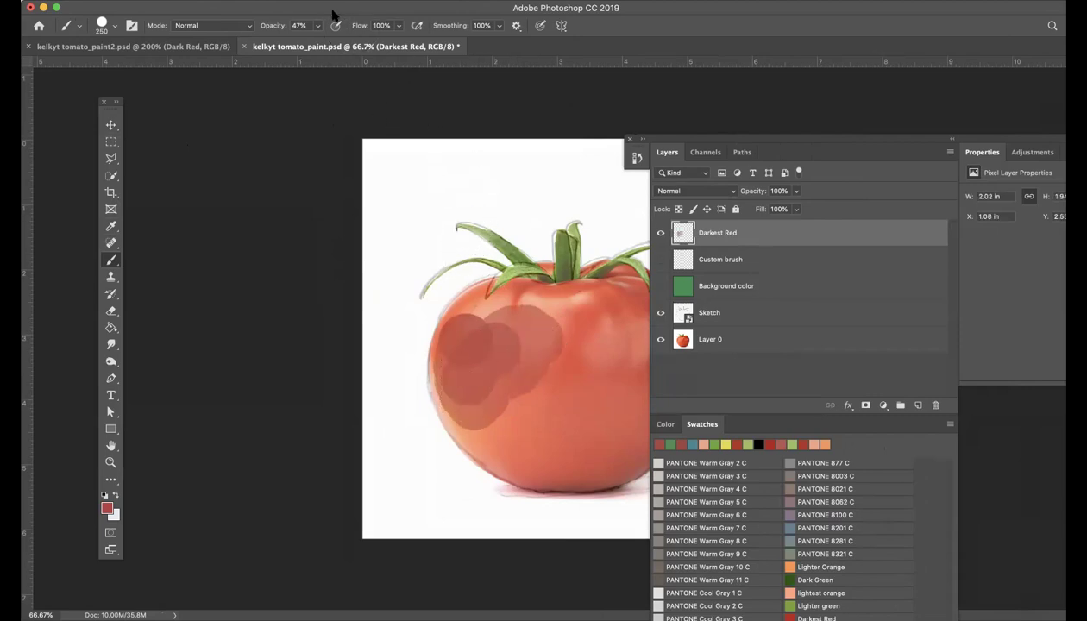
pyautogui.press('super+z')
pyautogui.press('super+z')
pyautogui.press('super+z')
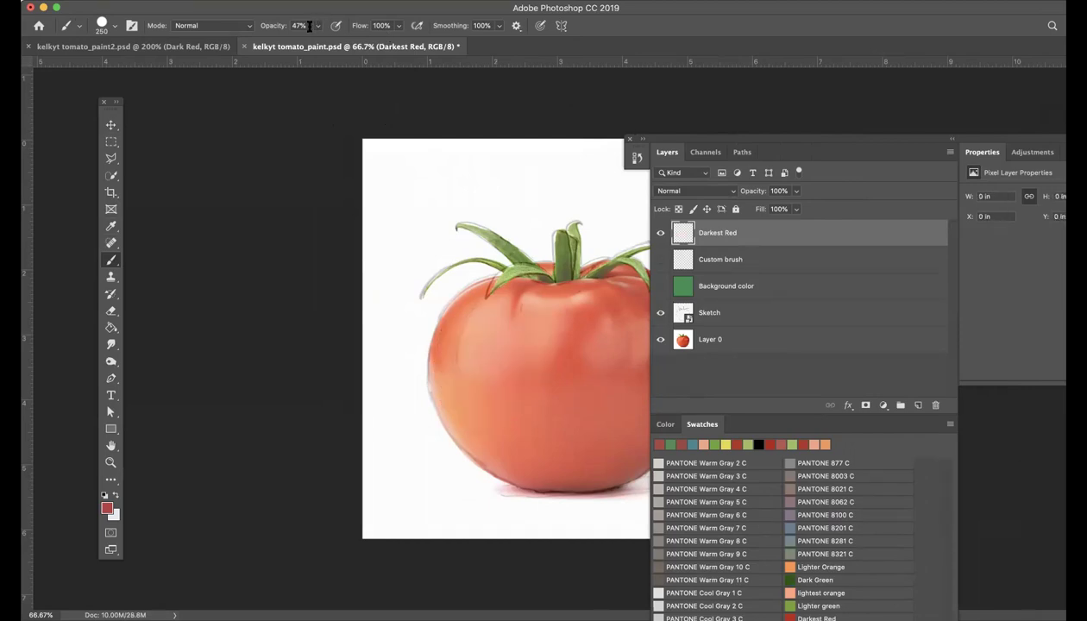
pyautogui.click(318, 26)
# Step: Raise brush opacity to 100% and paint dark red over the tomato's left and right sides
pyautogui.moveTo(317, 43); pyautogui.dragTo(351, 43)
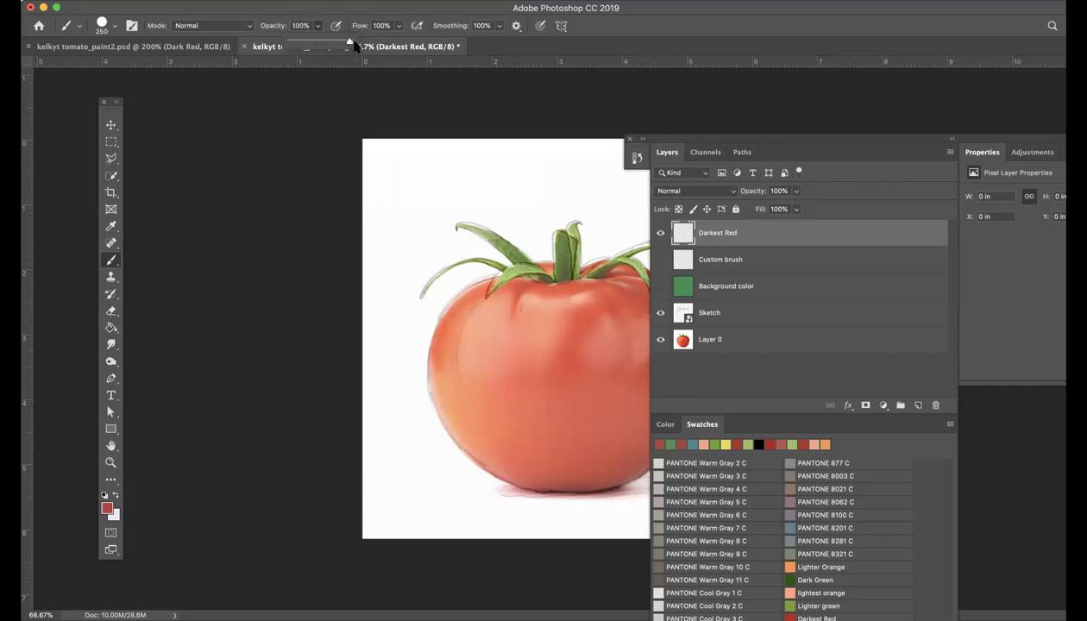
pyautogui.click(473, 325)
pyautogui.moveTo(461, 364)
pyautogui.mouseDown()
pyautogui.moveTo(466, 399)
pyautogui.moveTo(489, 405)
pyautogui.moveTo(504, 338)
pyautogui.moveTo(490, 329)
pyautogui.moveTo(488, 343)
pyautogui.moveTo(519, 315)
pyautogui.moveTo(547, 324)
pyautogui.moveTo(553, 358)
pyautogui.moveTo(521, 388)
pyautogui.moveTo(497, 346)
pyautogui.moveTo(536, 318)
pyautogui.moveTo(568, 329)
pyautogui.moveTo(549, 314)
pyautogui.moveTo(602, 317)
pyautogui.moveTo(587, 377)
pyautogui.moveTo(529, 422)
pyautogui.moveTo(474, 422)
pyautogui.moveTo(453, 407)
pyautogui.moveTo(470, 427)
pyautogui.moveTo(519, 429)
pyautogui.moveTo(462, 314)
pyautogui.moveTo(459, 397)
pyautogui.moveTo(496, 433)
pyautogui.moveTo(478, 429)
pyautogui.moveTo(538, 445)
pyautogui.mouseUp()
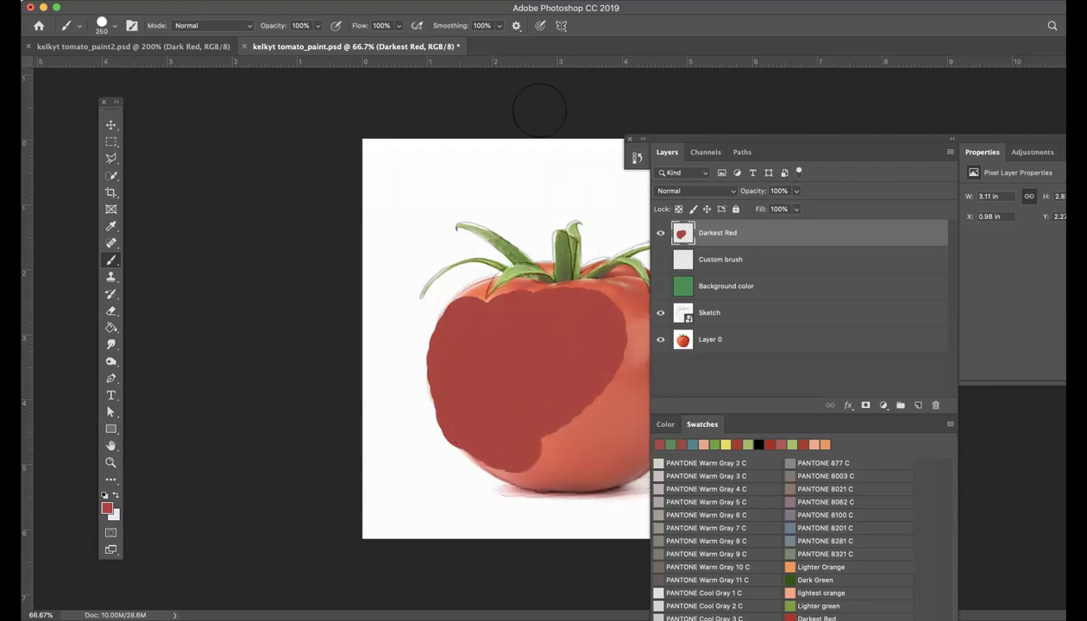
pyautogui.moveTo(437, 12); pyautogui.dragTo(369, 12)
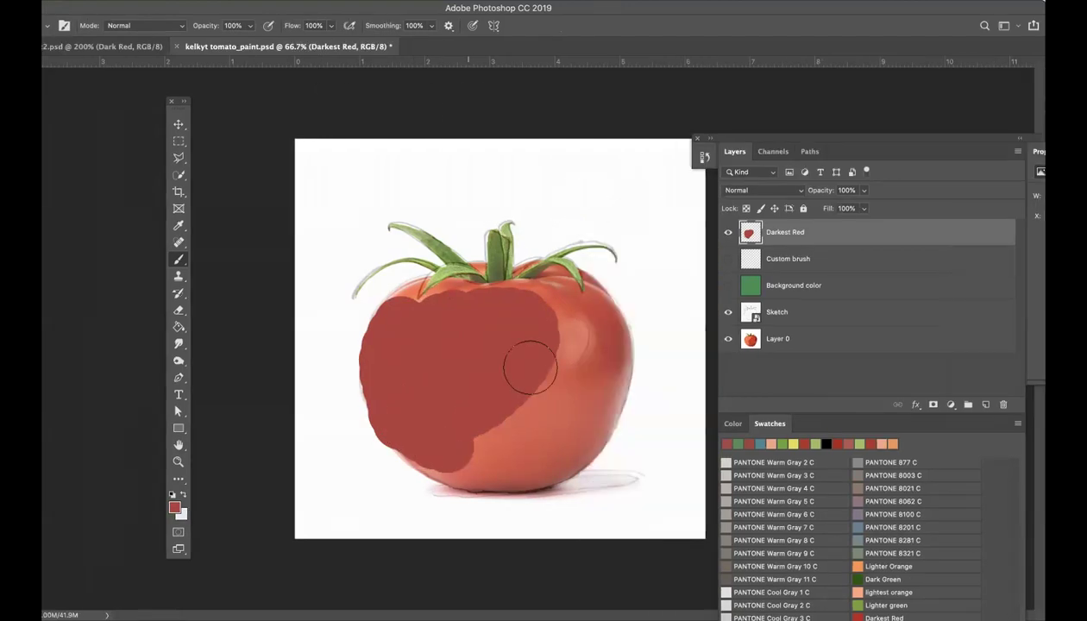
pyautogui.moveTo(536, 308)
pyautogui.mouseDown()
pyautogui.moveTo(590, 340)
pyautogui.moveTo(591, 388)
pyautogui.moveTo(562, 426)
pyautogui.moveTo(526, 440)
pyautogui.moveTo(547, 357)
pyautogui.moveTo(551, 374)
pyautogui.moveTo(513, 427)
pyautogui.moveTo(461, 436)
pyautogui.moveTo(477, 460)
pyautogui.moveTo(509, 462)
pyautogui.moveTo(418, 434)
pyautogui.moveTo(481, 463)
pyautogui.moveTo(532, 444)
pyautogui.moveTo(555, 412)
pyautogui.moveTo(483, 356)
pyautogui.moveTo(483, 339)
pyautogui.moveTo(589, 349)
pyautogui.moveTo(605, 337)
pyautogui.moveTo(594, 324)
pyautogui.moveTo(606, 380)
pyautogui.moveTo(583, 418)
pyautogui.moveTo(529, 452)
pyautogui.moveTo(542, 346)
pyautogui.mouseUp()
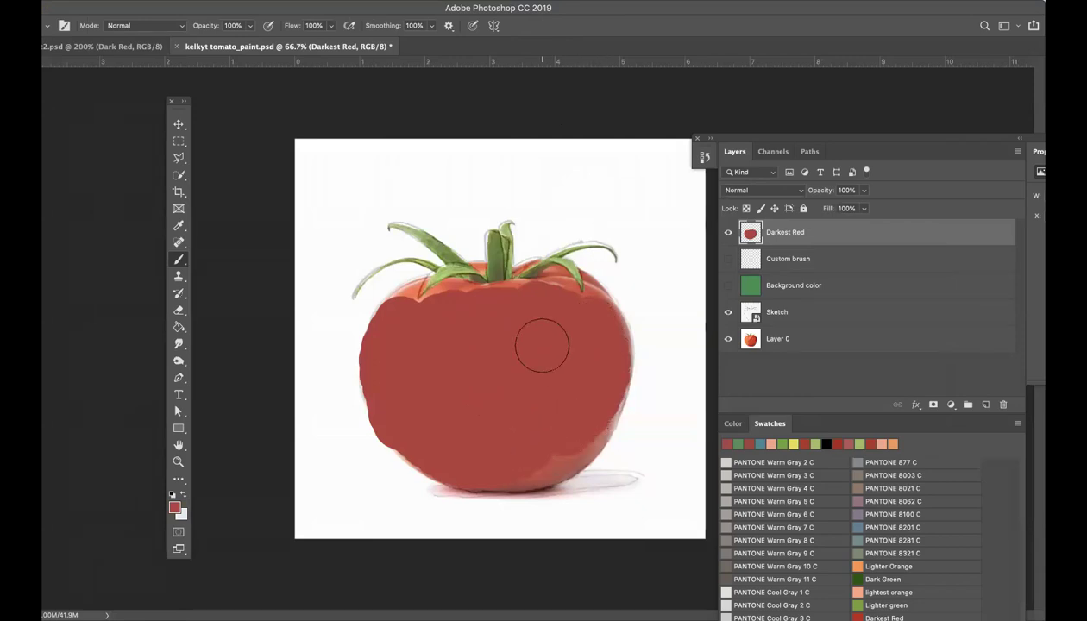
# Step: With a smaller brush, fill dark red along the top near the leaves, the top-left and left edge
pyautogui.press('[')
pyautogui.press('[')
pyautogui.press('[')
pyautogui.press('[')
pyautogui.press('[')
pyautogui.press('[')
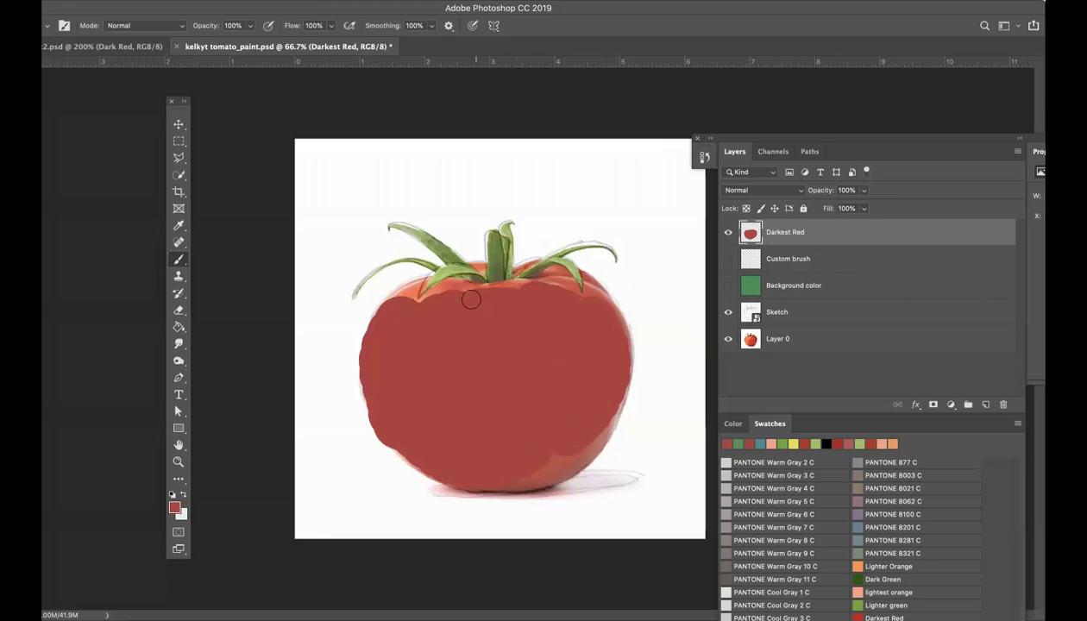
pyautogui.moveTo(464, 295)
pyautogui.mouseDown()
pyautogui.moveTo(442, 281)
pyautogui.moveTo(412, 311)
pyautogui.moveTo(452, 288)
pyautogui.moveTo(532, 292)
pyautogui.moveTo(502, 283)
pyautogui.moveTo(561, 297)
pyautogui.moveTo(556, 283)
pyautogui.moveTo(576, 306)
pyautogui.moveTo(601, 308)
pyautogui.moveTo(578, 290)
pyautogui.moveTo(593, 296)
pyautogui.moveTo(611, 330)
pyautogui.moveTo(604, 381)
pyautogui.moveTo(561, 445)
pyautogui.moveTo(509, 472)
pyautogui.moveTo(568, 450)
pyautogui.moveTo(536, 481)
pyautogui.moveTo(582, 432)
pyautogui.moveTo(575, 461)
pyautogui.moveTo(614, 360)
pyautogui.mouseUp()
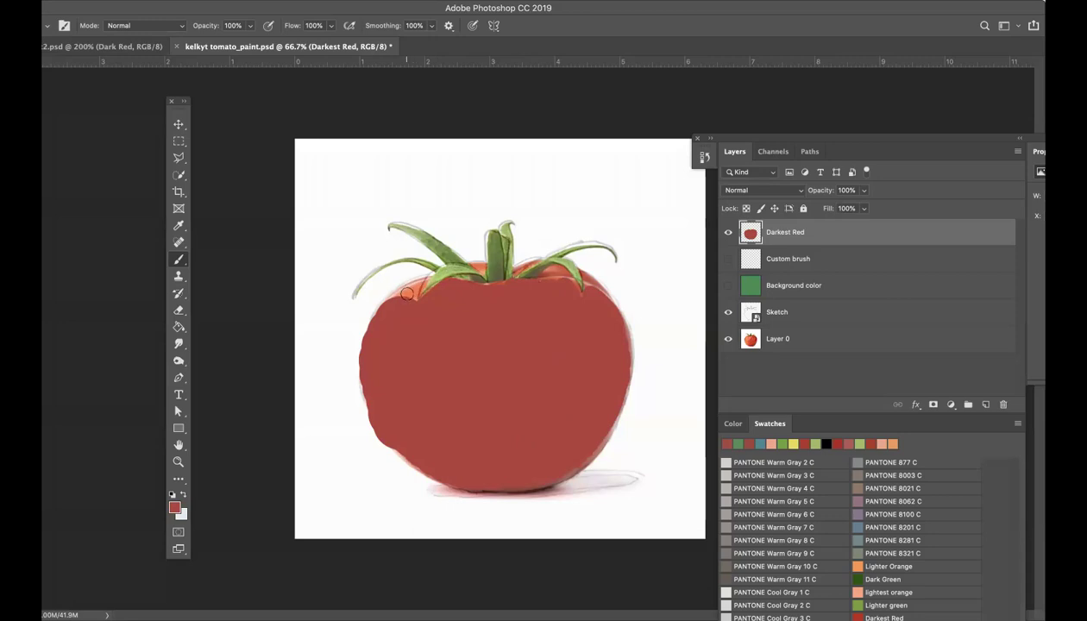
pyautogui.moveTo(409, 281); pyautogui.dragTo(374, 317)
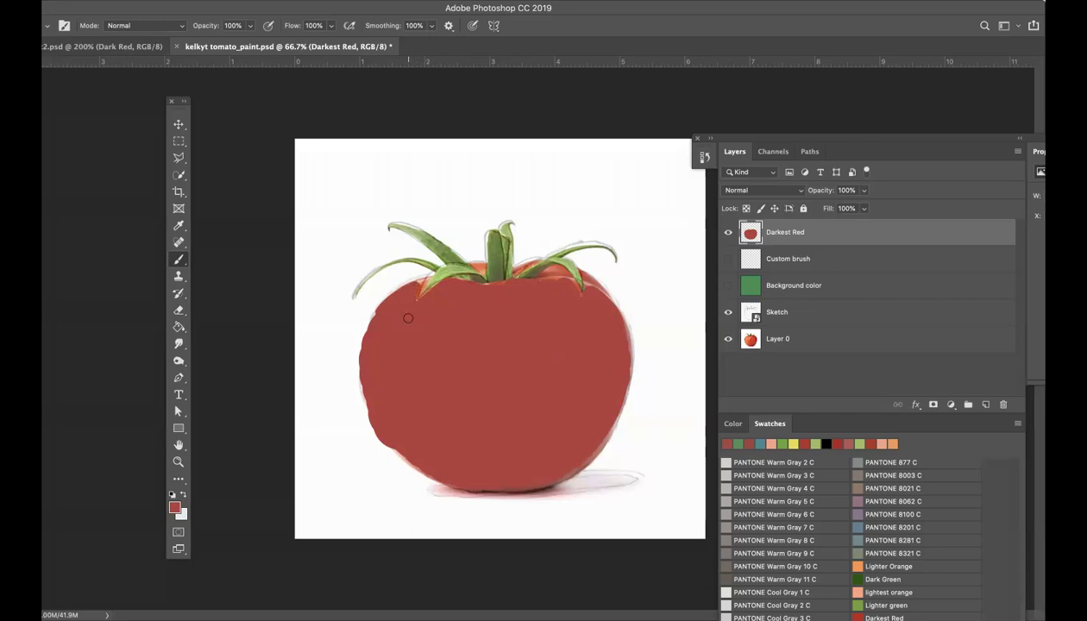
pyautogui.moveTo(379, 315)
pyautogui.mouseDown()
pyautogui.moveTo(355, 353)
pyautogui.moveTo(370, 404)
pyautogui.mouseUp()
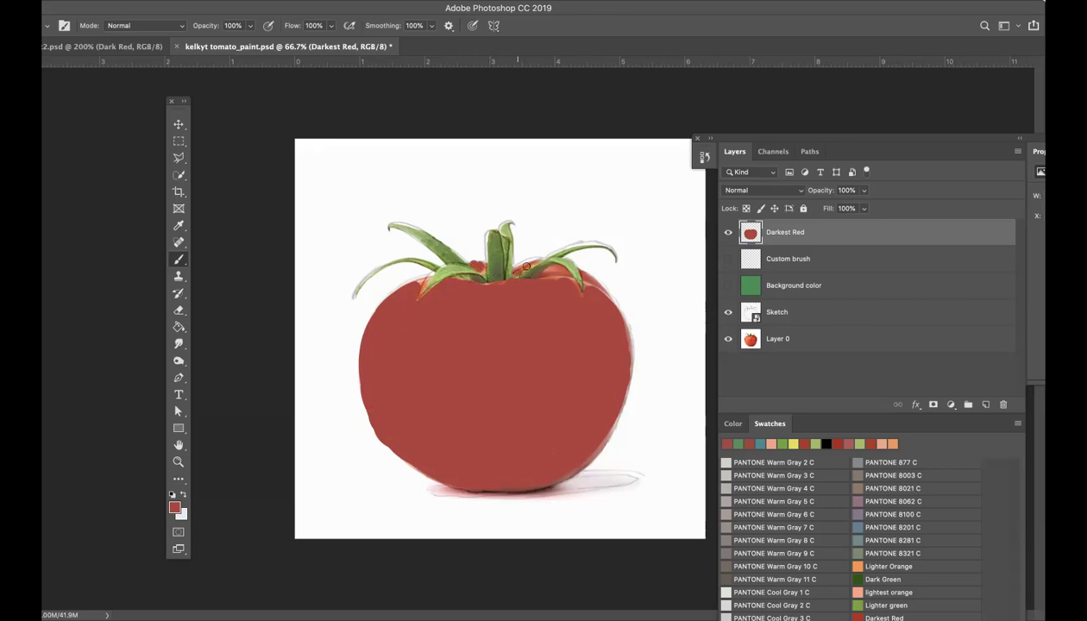
pyautogui.moveTo(552, 270)
pyautogui.mouseDown()
pyautogui.moveTo(577, 283)
pyautogui.moveTo(548, 279)
pyautogui.mouseUp()
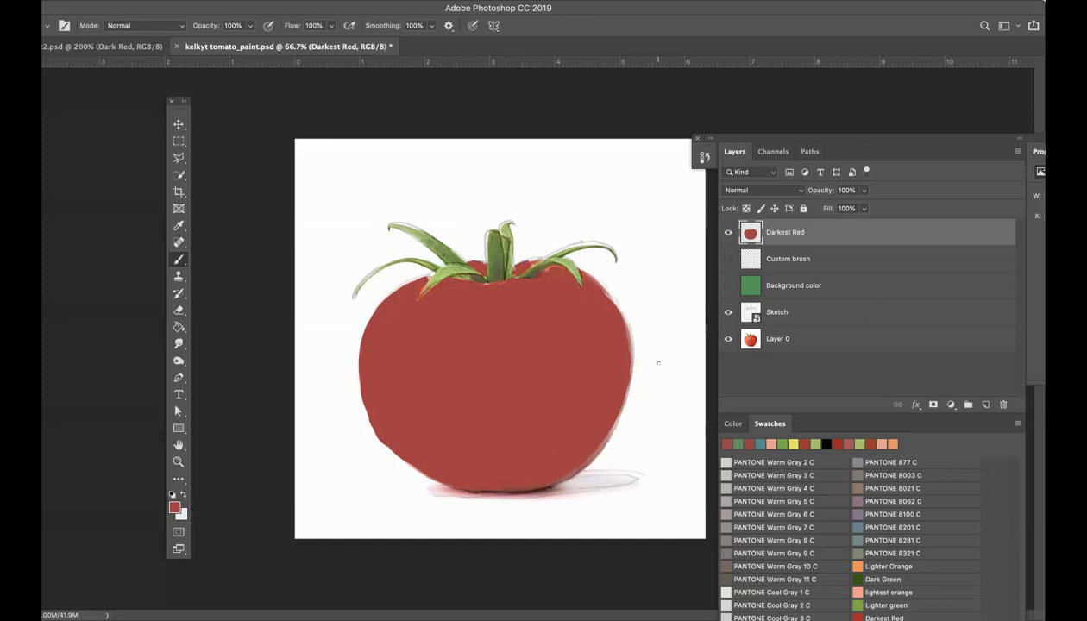
# Step: Hide the Layer 0 tomato photo and set the brush Flow to 77%
pyautogui.click(728, 339)
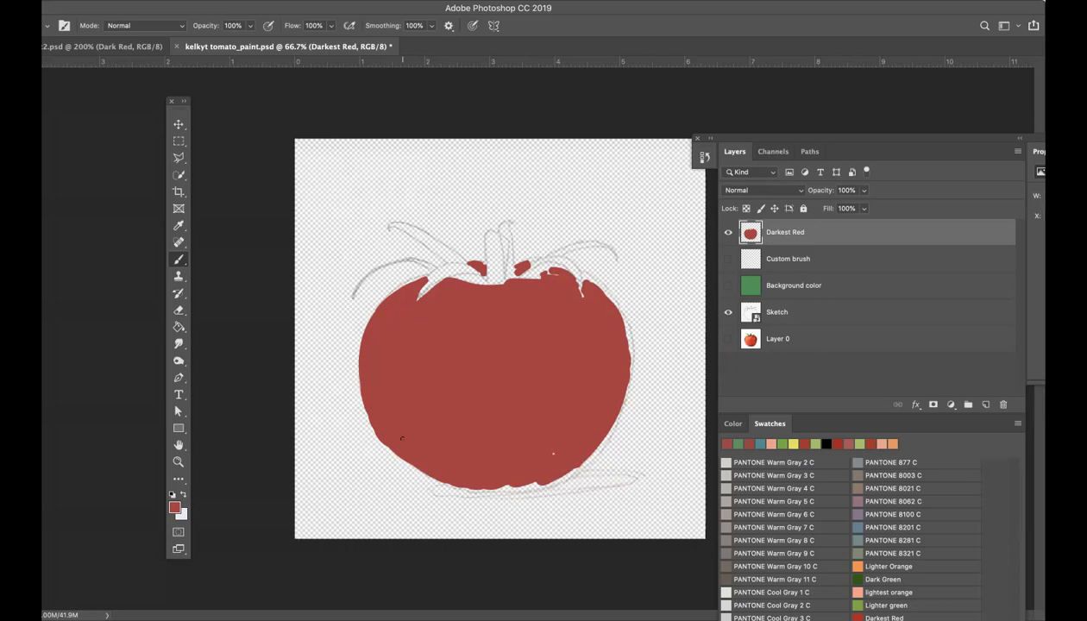
pyautogui.click(330, 28)
pyautogui.moveTo(332, 39); pyautogui.dragTo(316, 43)
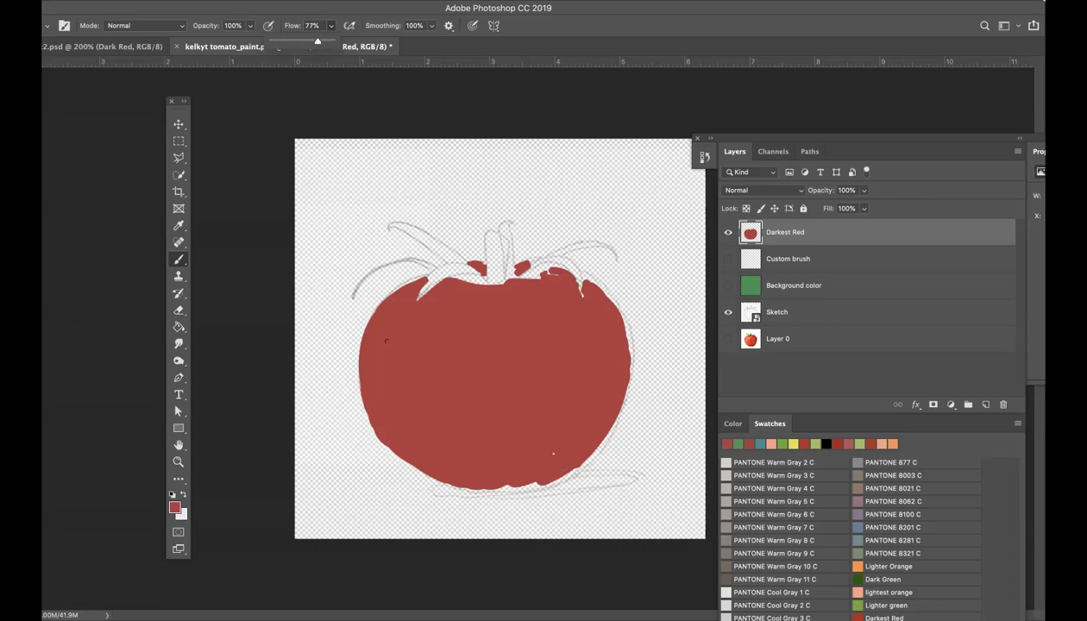
pyautogui.click(553, 452)
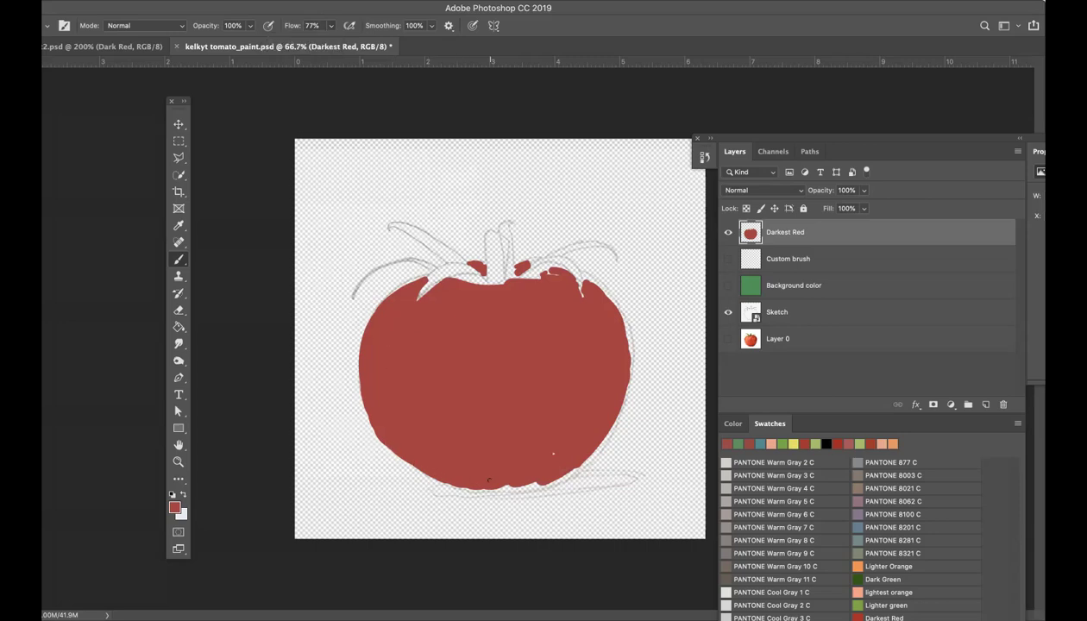
# Step: Touch up dark red along the bottom, upper-left and upper-right edges, and between the stems
pyautogui.moveTo(504, 487)
pyautogui.mouseDown()
pyautogui.moveTo(556, 478)
pyautogui.moveTo(469, 484)
pyautogui.moveTo(534, 480)
pyautogui.mouseUp()
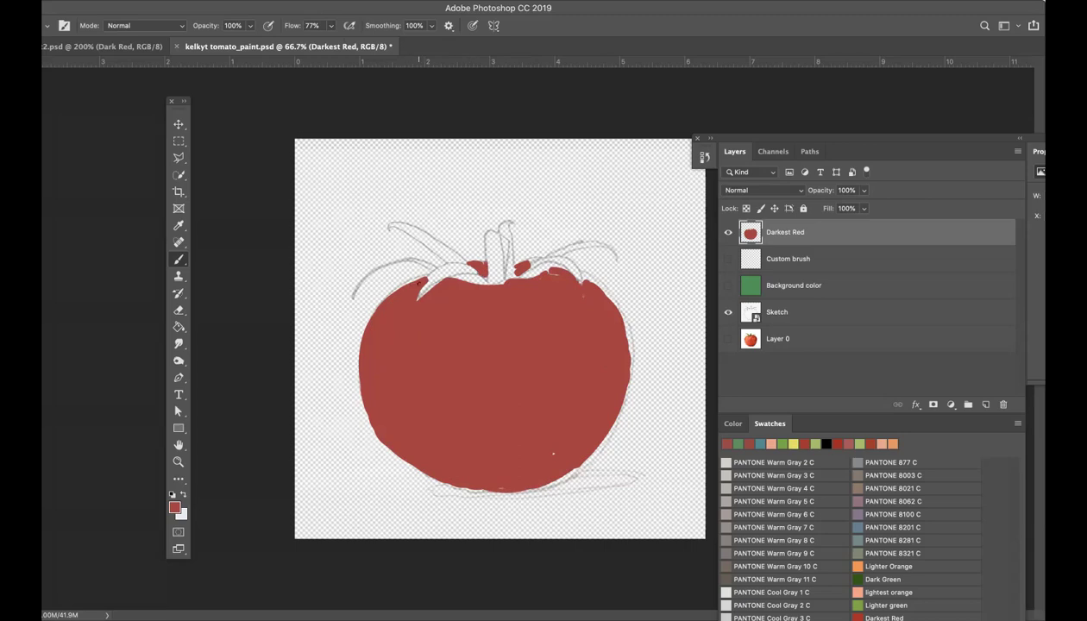
pyautogui.moveTo(420, 276)
pyautogui.mouseDown()
pyautogui.moveTo(363, 312)
pyautogui.moveTo(359, 360)
pyautogui.mouseUp()
pyautogui.moveTo(595, 283)
pyautogui.mouseDown()
pyautogui.moveTo(615, 313)
pyautogui.moveTo(623, 364)
pyautogui.mouseUp()
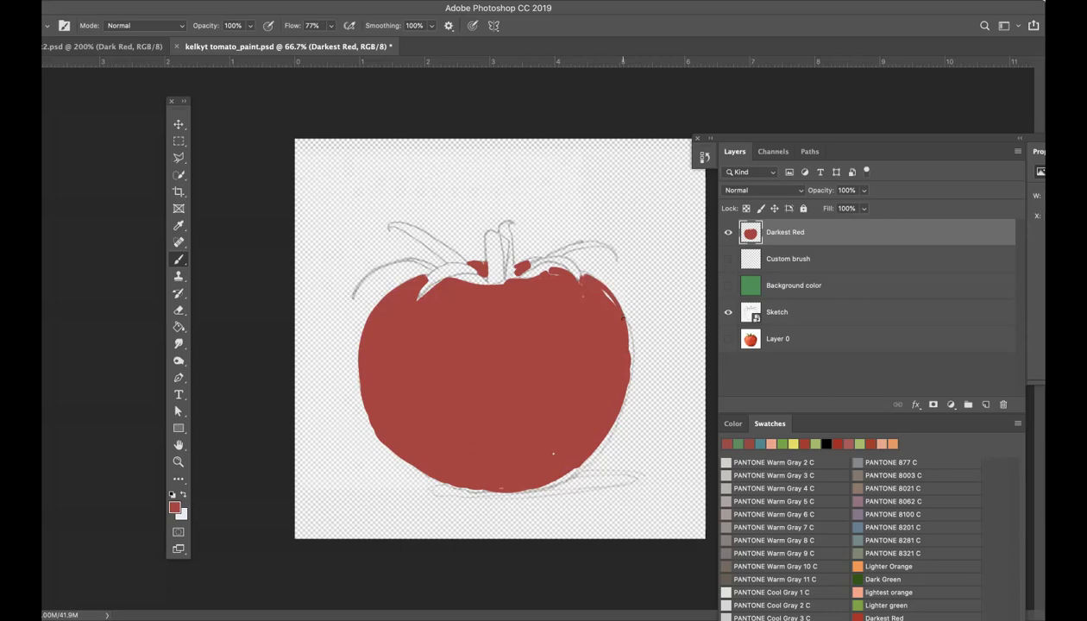
pyautogui.moveTo(516, 271)
pyautogui.mouseDown()
pyautogui.moveTo(541, 262)
pyautogui.moveTo(523, 271)
pyautogui.mouseUp()
# Step: Show the Background color layer and add a new layer named 'Orange' from the Layers panel menu
pyautogui.click(729, 286)
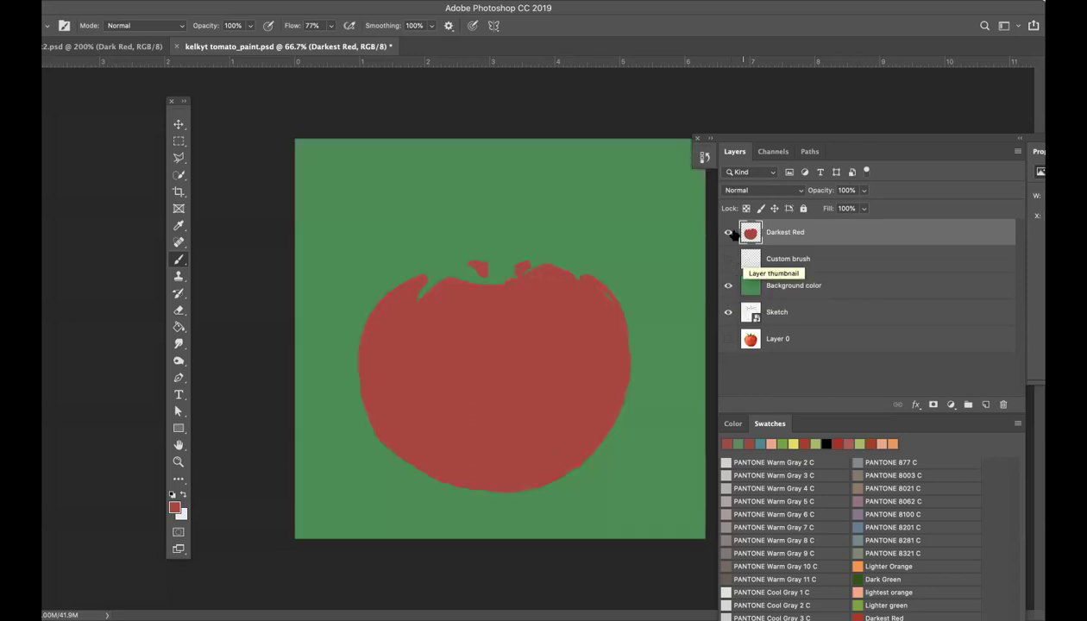
pyautogui.click(1017, 151)
pyautogui.click(974, 159)
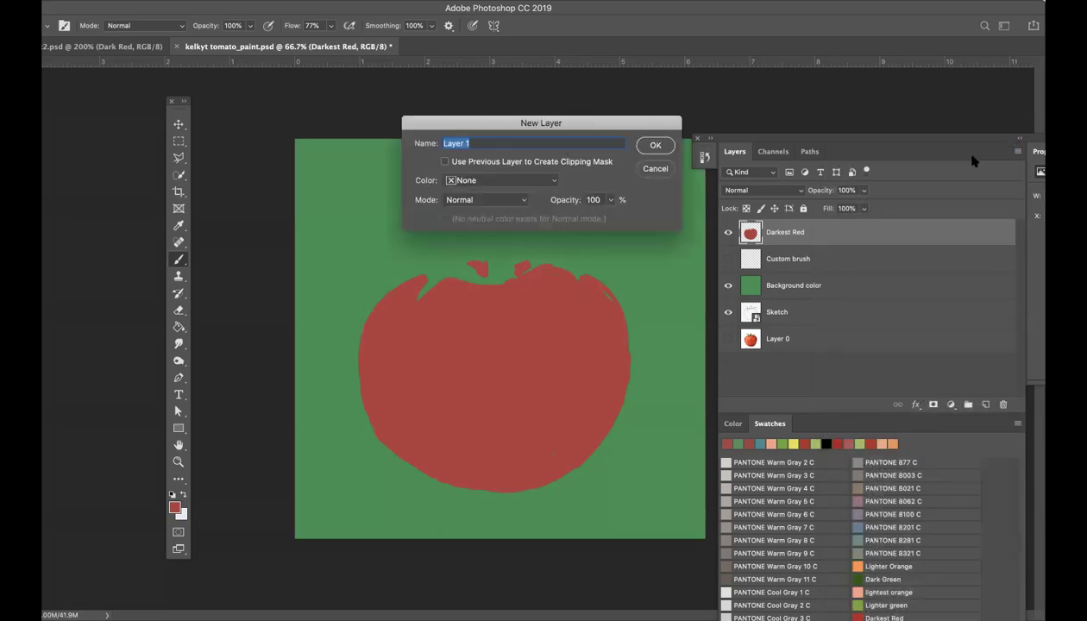
pyautogui.click(474, 144)
pyautogui.moveTo(474, 144); pyautogui.dragTo(419, 144)
pyautogui.write('Orange')
pyautogui.click(656, 146)
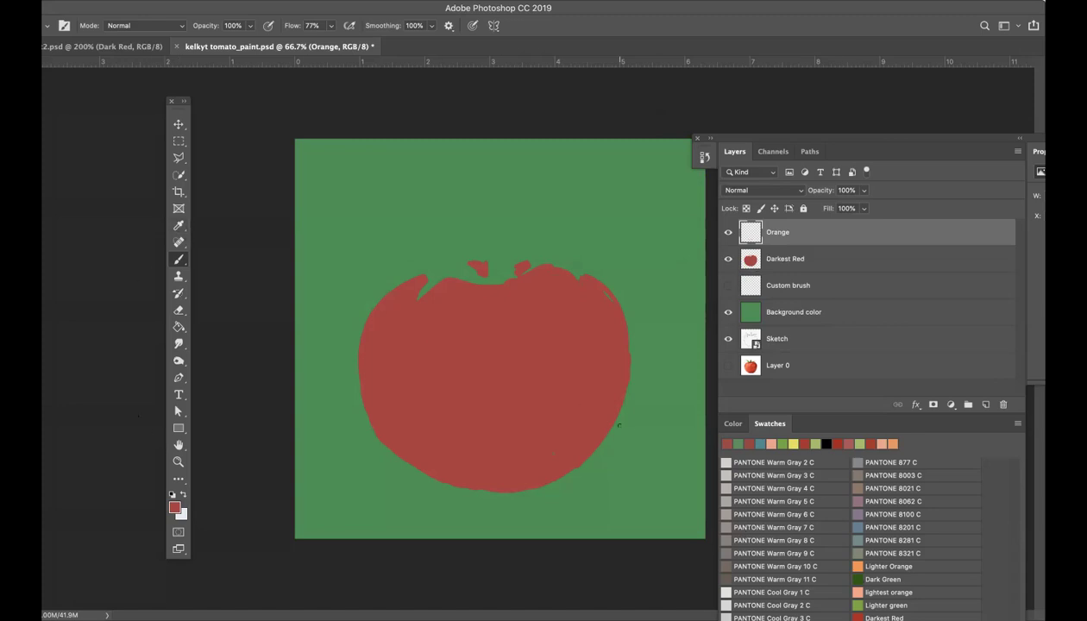
# Step: Pick the lightest orange swatch, hide Darkest Red, Background color and Sketch, and show Layer 0
pyautogui.doubleClick(899, 593)
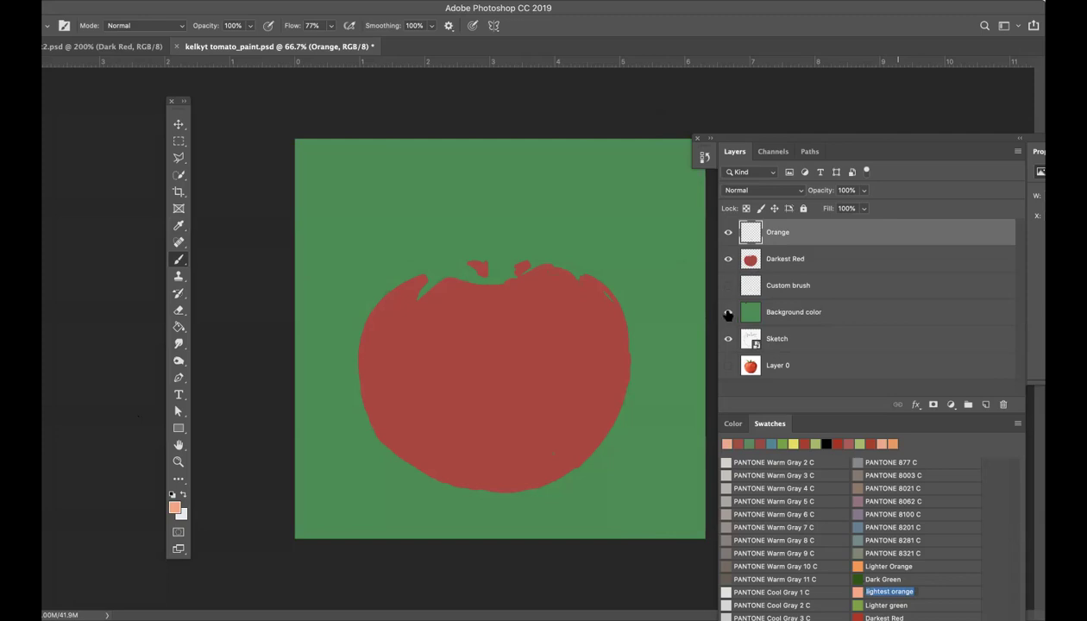
pyautogui.press('Return')
pyautogui.click(729, 259)
pyautogui.click(728, 232)
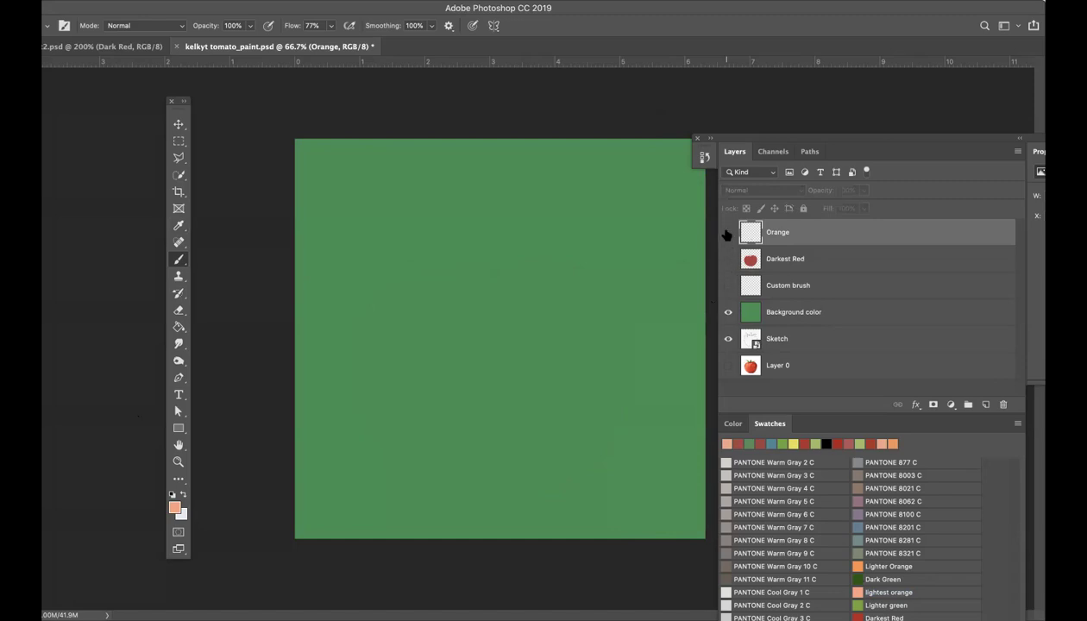
pyautogui.click(727, 232)
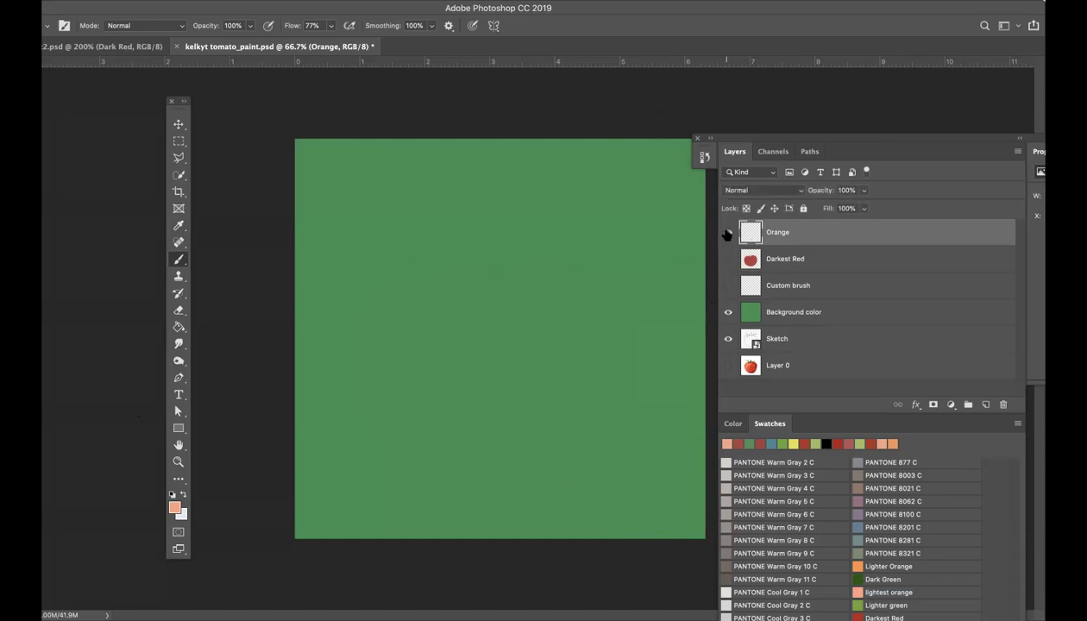
pyautogui.click(727, 312)
pyautogui.click(728, 338)
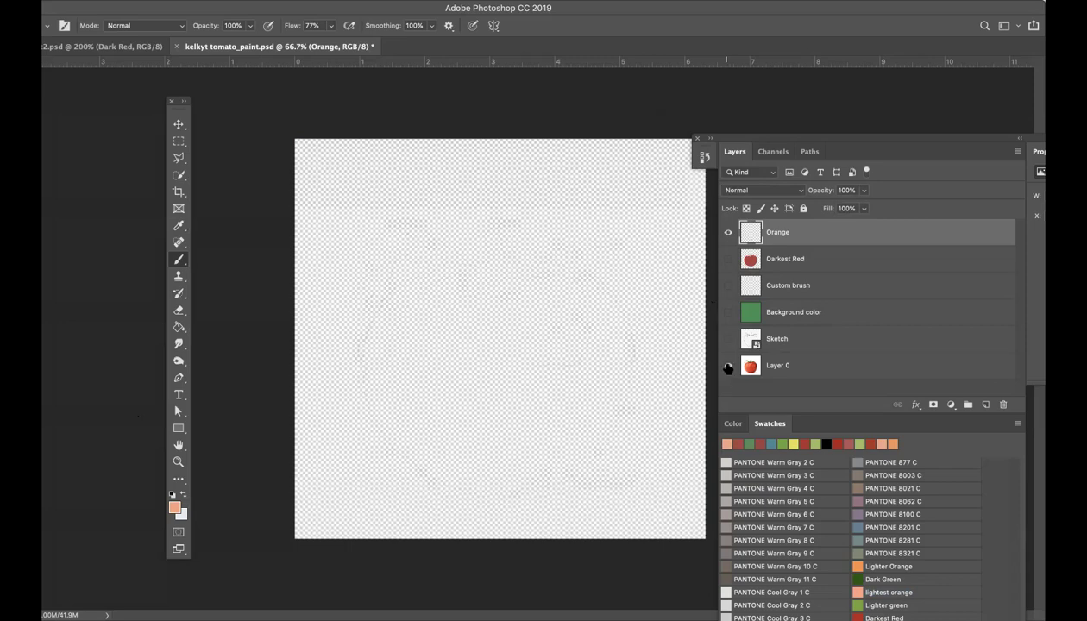
pyautogui.click(728, 365)
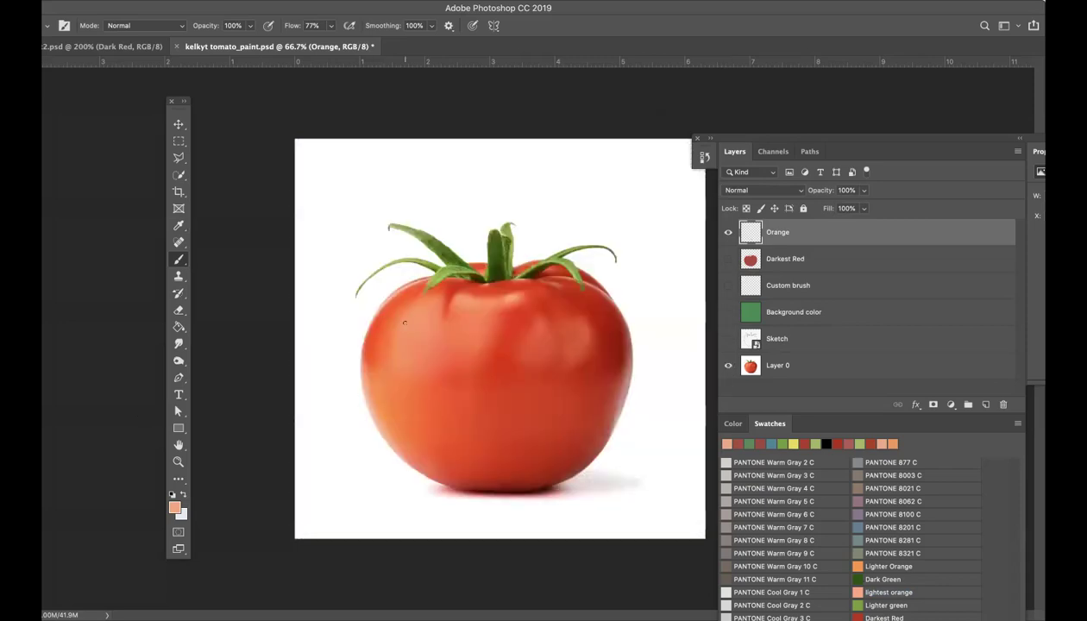
# Step: Enlarge the brush, set opacity to 61%, and paint light orange down the tomato's left side
pyautogui.press(']')
pyautogui.press(']')
pyautogui.press(']')
pyautogui.press(']')
pyautogui.moveTo(407, 335); pyautogui.dragTo(395, 399)
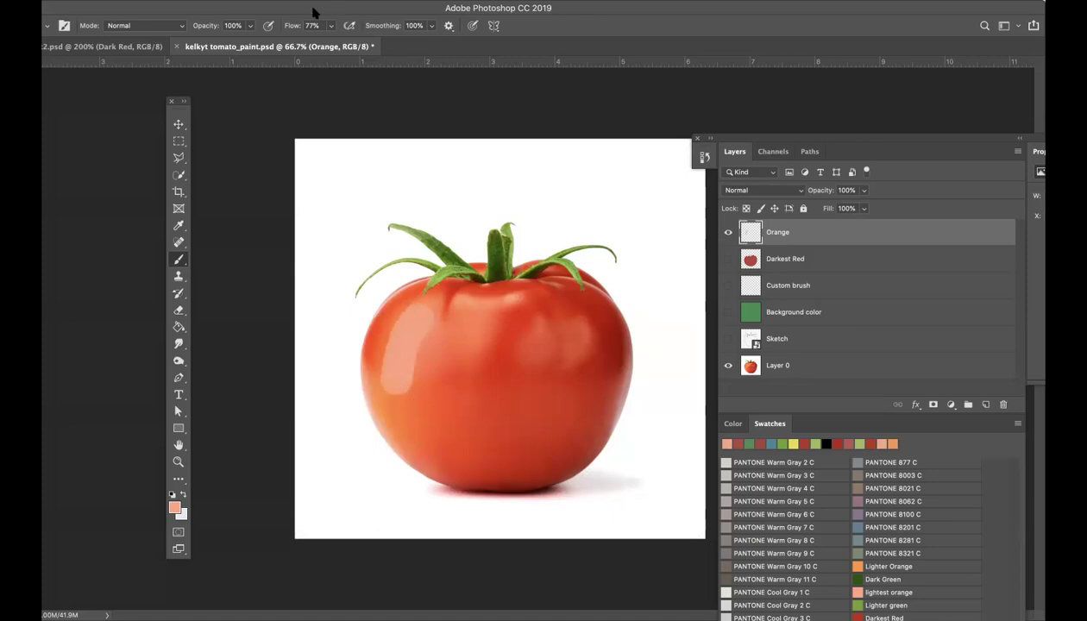
pyautogui.click(250, 26)
pyautogui.moveTo(249, 43); pyautogui.dragTo(226, 43)
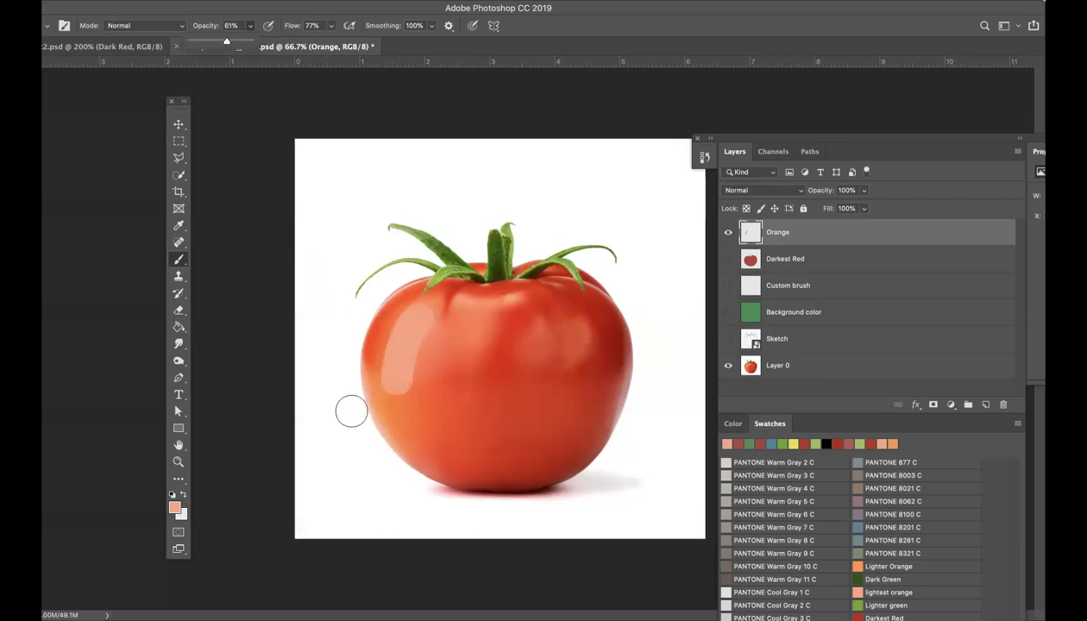
pyautogui.click(380, 389)
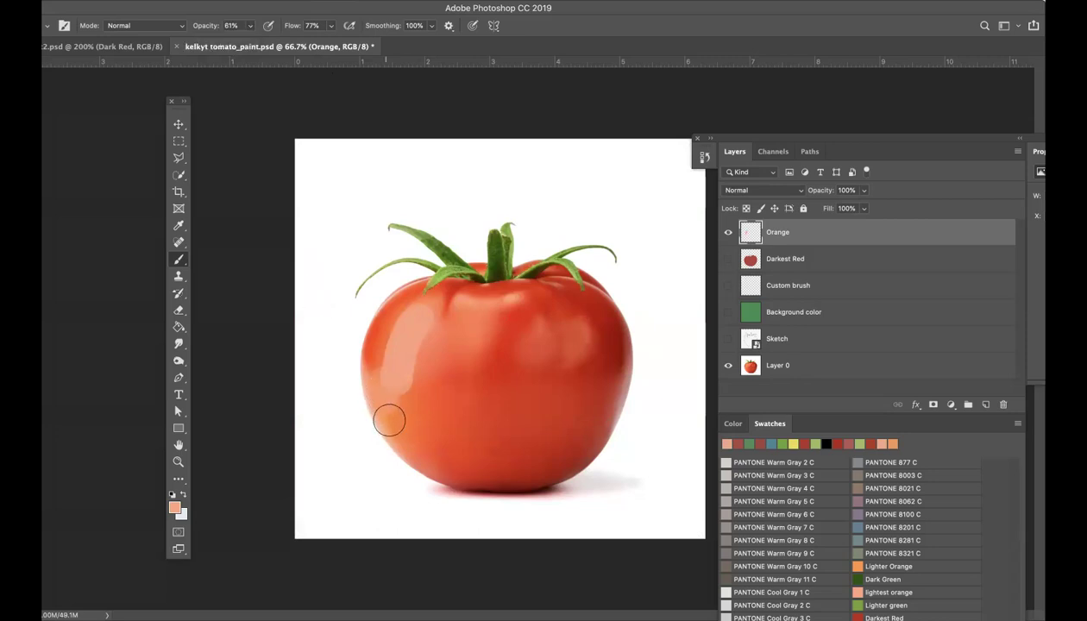
pyautogui.moveTo(390, 420)
pyautogui.mouseDown()
pyautogui.moveTo(403, 434)
pyautogui.moveTo(389, 350)
pyautogui.moveTo(389, 395)
pyautogui.moveTo(381, 361)
pyautogui.moveTo(381, 378)
pyautogui.mouseUp()
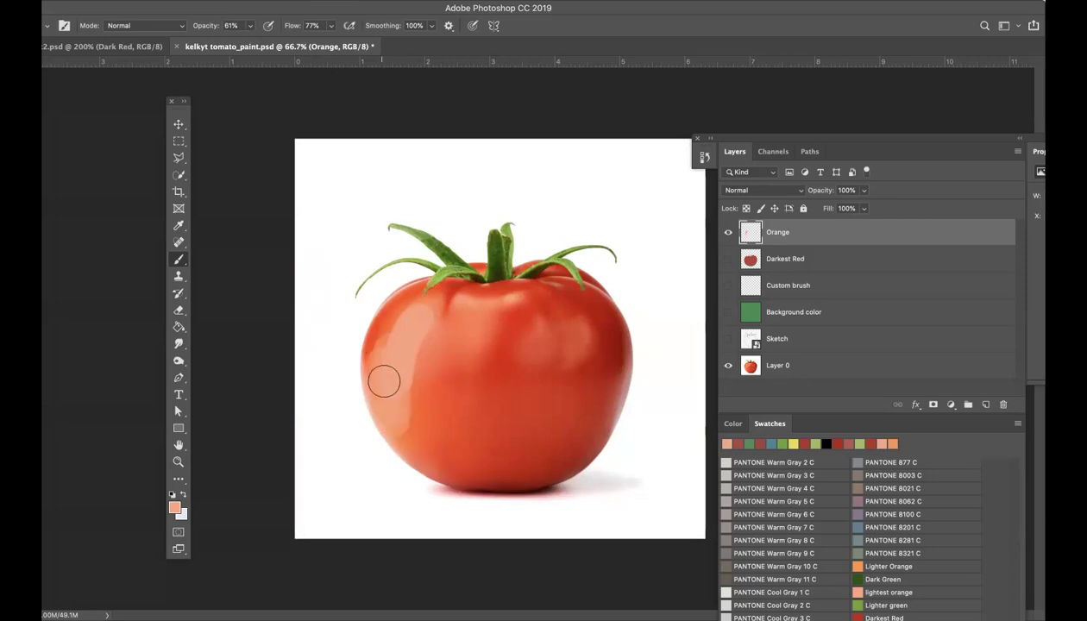
# Step: With a smaller brush, add orange highlights just below the stem and on the upper-left
pyautogui.click(467, 310)
pyautogui.press('[')
pyautogui.press('[')
pyautogui.press('[')
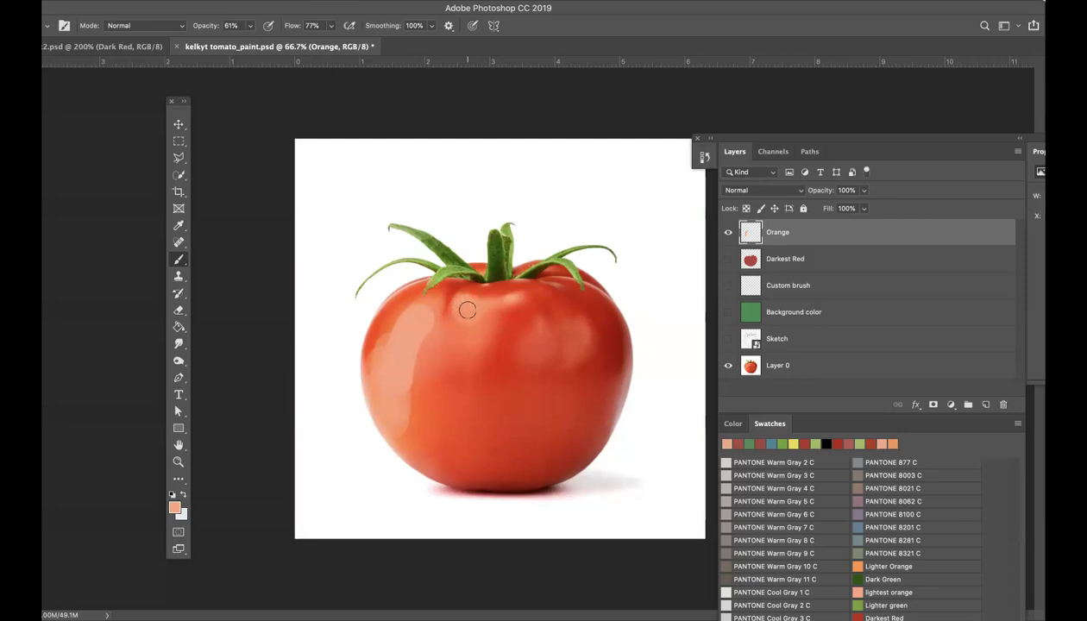
pyautogui.moveTo(481, 307)
pyautogui.mouseDown()
pyautogui.moveTo(508, 292)
pyautogui.moveTo(456, 325)
pyautogui.moveTo(469, 337)
pyautogui.moveTo(477, 324)
pyautogui.moveTo(531, 313)
pyautogui.moveTo(528, 354)
pyautogui.moveTo(548, 346)
pyautogui.moveTo(533, 338)
pyautogui.moveTo(548, 338)
pyautogui.moveTo(531, 304)
pyautogui.moveTo(575, 334)
pyautogui.moveTo(570, 359)
pyautogui.moveTo(582, 329)
pyautogui.mouseUp()
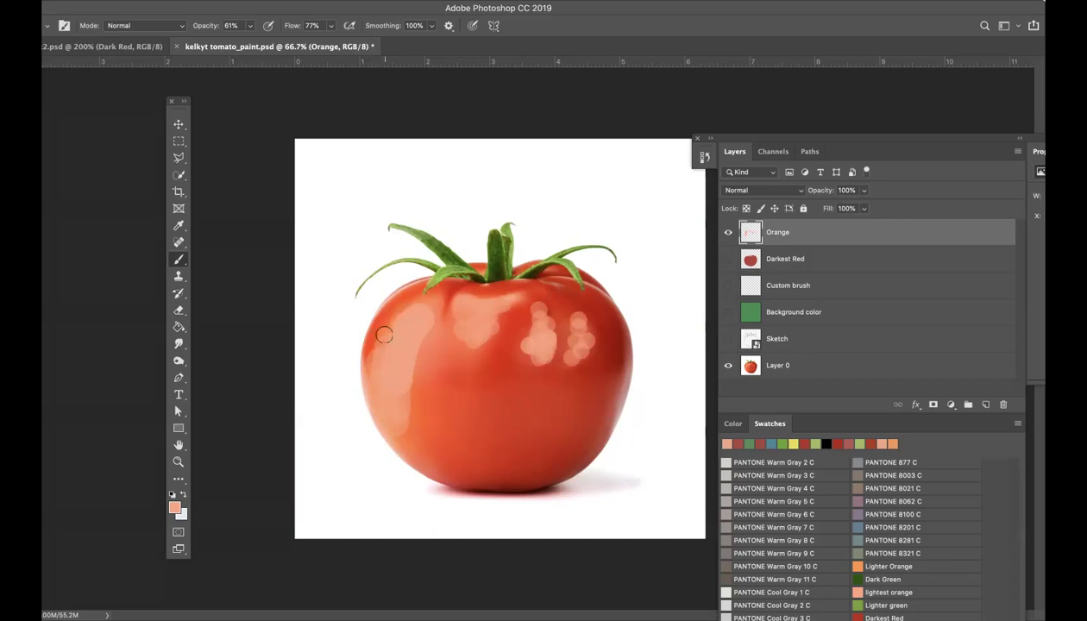
pyautogui.moveTo(384, 335)
pyautogui.mouseDown()
pyautogui.moveTo(363, 352)
pyautogui.moveTo(396, 313)
pyautogui.moveTo(384, 317)
pyautogui.moveTo(444, 293)
pyautogui.moveTo(435, 293)
pyautogui.mouseUp()
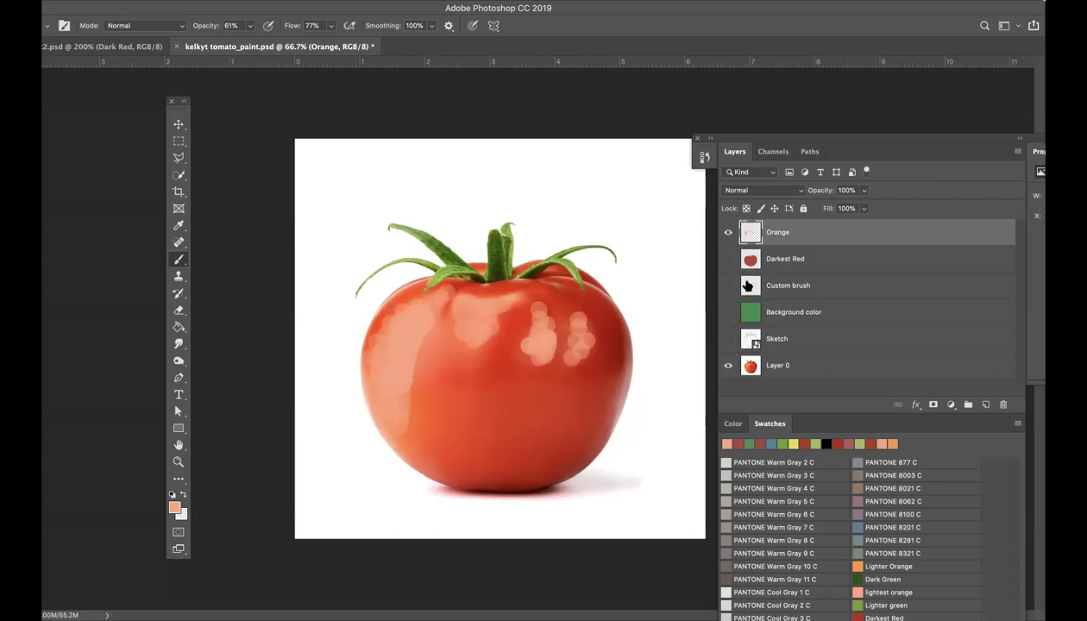
# Step: Show the Darkest Red layer and extend the orange highlights down the left side and upper-left edge
pyautogui.click(729, 258)
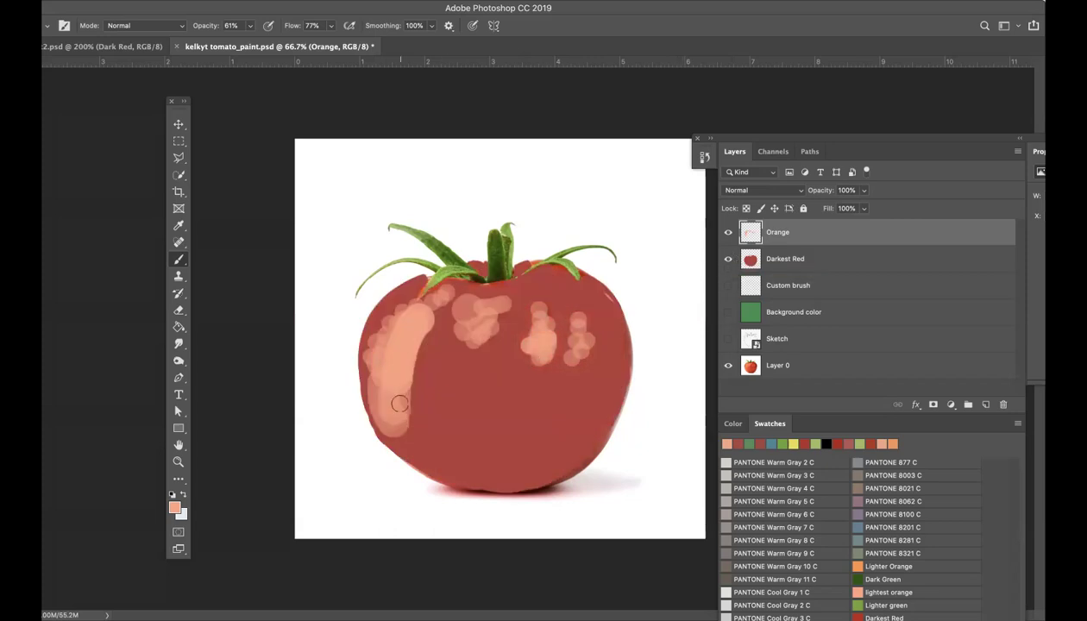
pyautogui.moveTo(405, 396)
pyautogui.mouseDown()
pyautogui.moveTo(399, 433)
pyautogui.moveTo(394, 425)
pyautogui.moveTo(420, 441)
pyautogui.mouseUp()
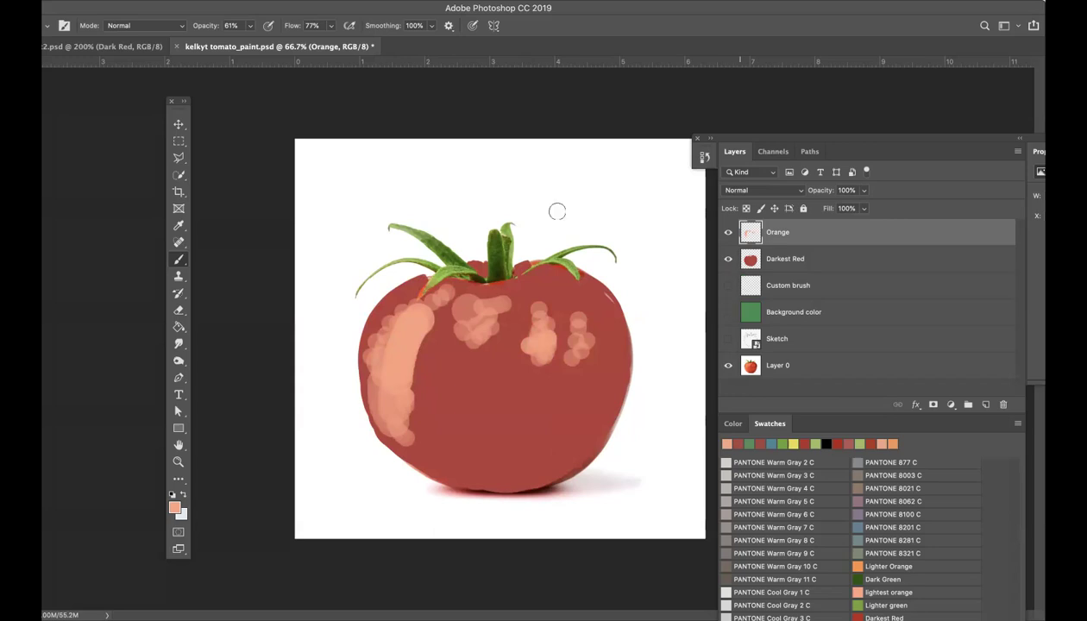
pyautogui.moveTo(407, 296)
pyautogui.mouseDown()
pyautogui.moveTo(368, 354)
pyautogui.moveTo(376, 390)
pyautogui.mouseUp()
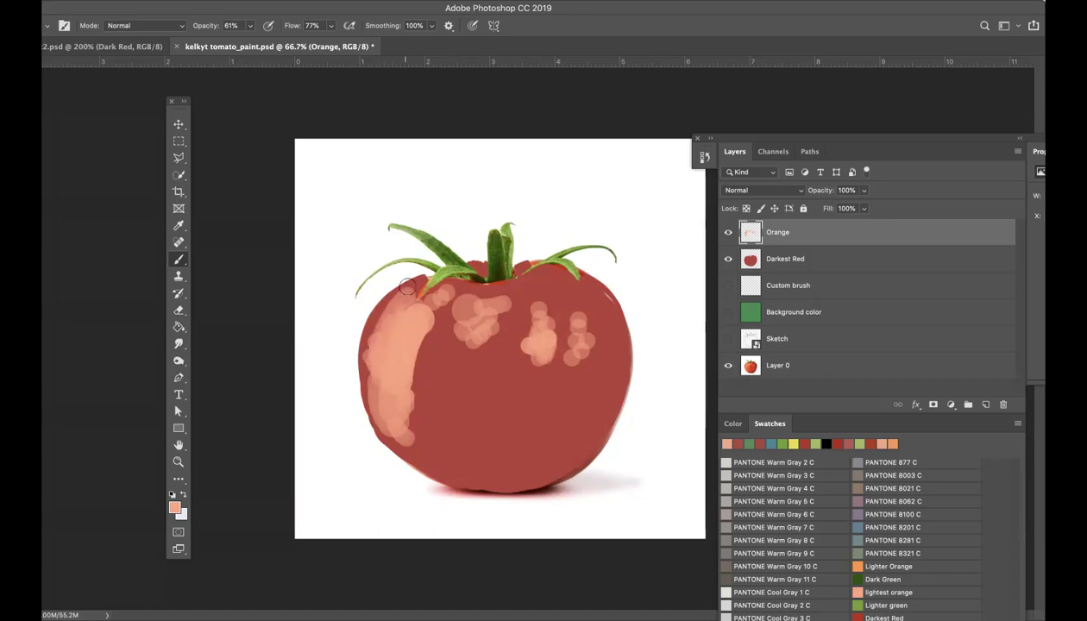
pyautogui.moveTo(399, 288); pyautogui.dragTo(374, 340)
# Step: Set brush opacity to 18%, hide the Darkest Red layer, and browse the Brush Preset picker
pyautogui.click(249, 25)
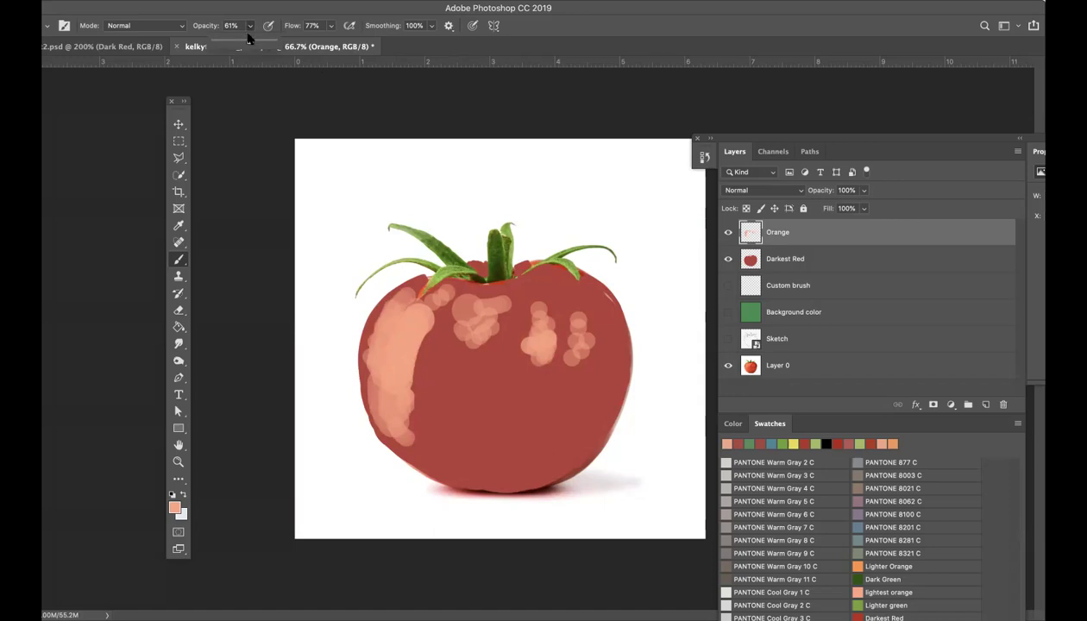
pyautogui.moveTo(247, 43); pyautogui.dragTo(225, 47)
pyautogui.click(728, 260)
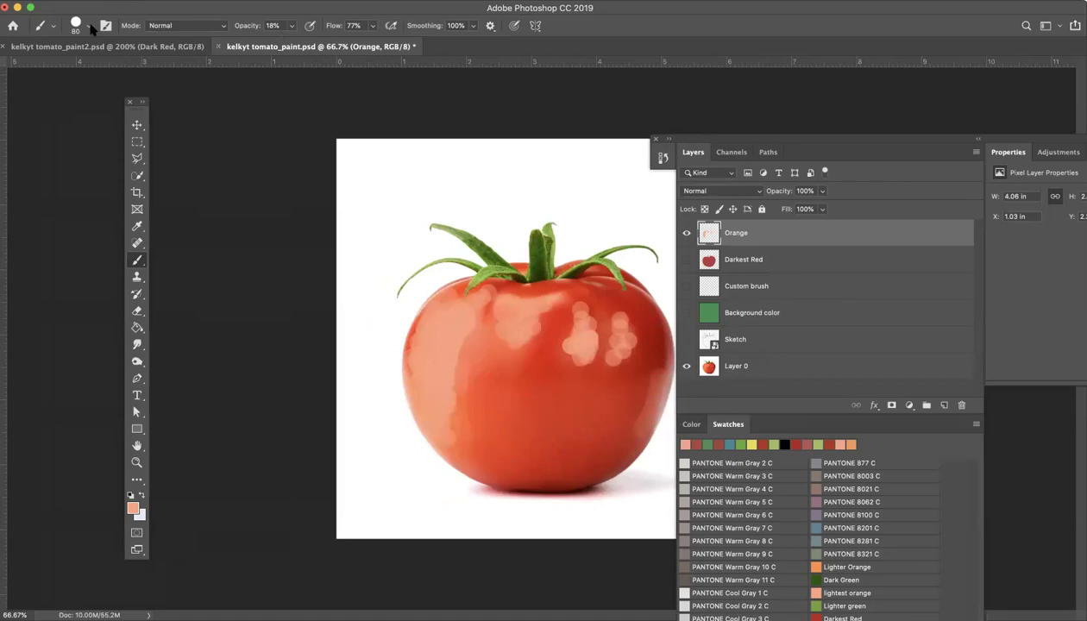
pyautogui.click(90, 29)
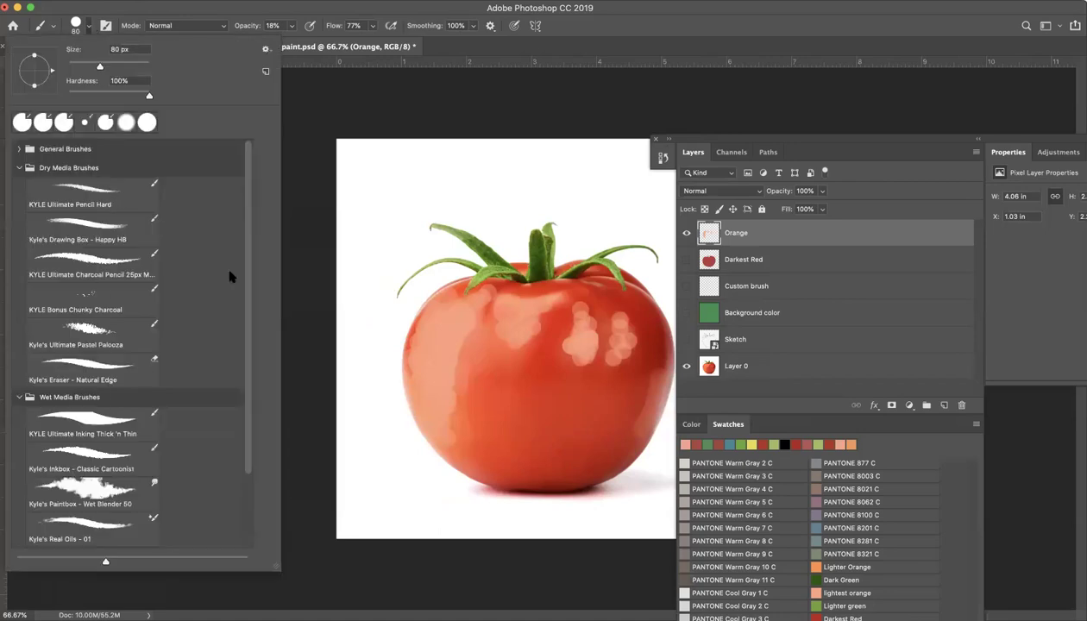
pyautogui.moveTo(247, 283); pyautogui.dragTo(271, 432)
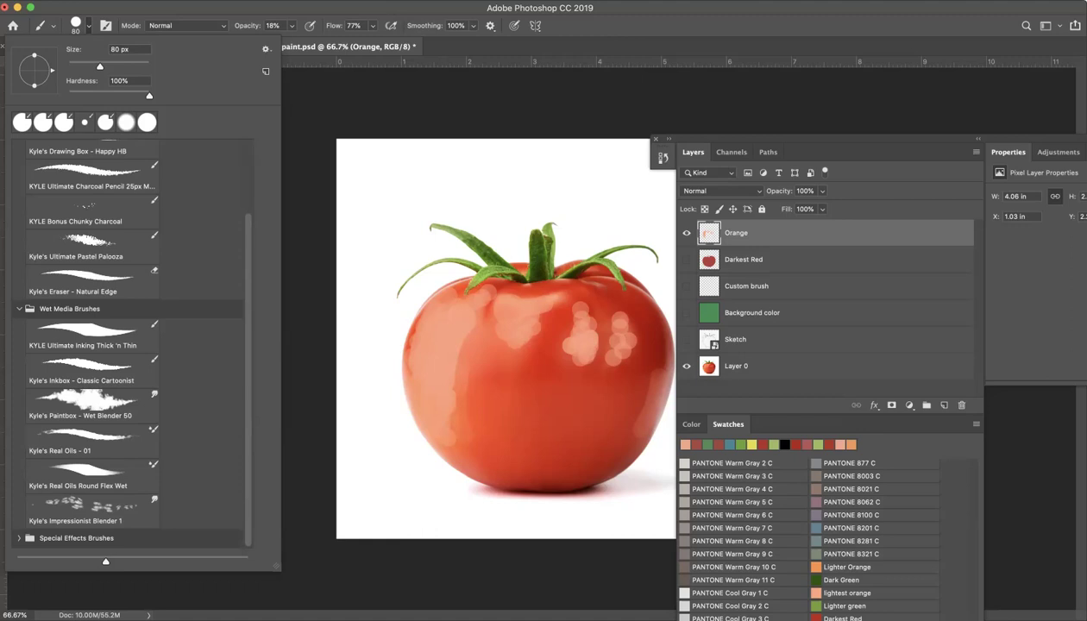
pyautogui.click(389, 7)
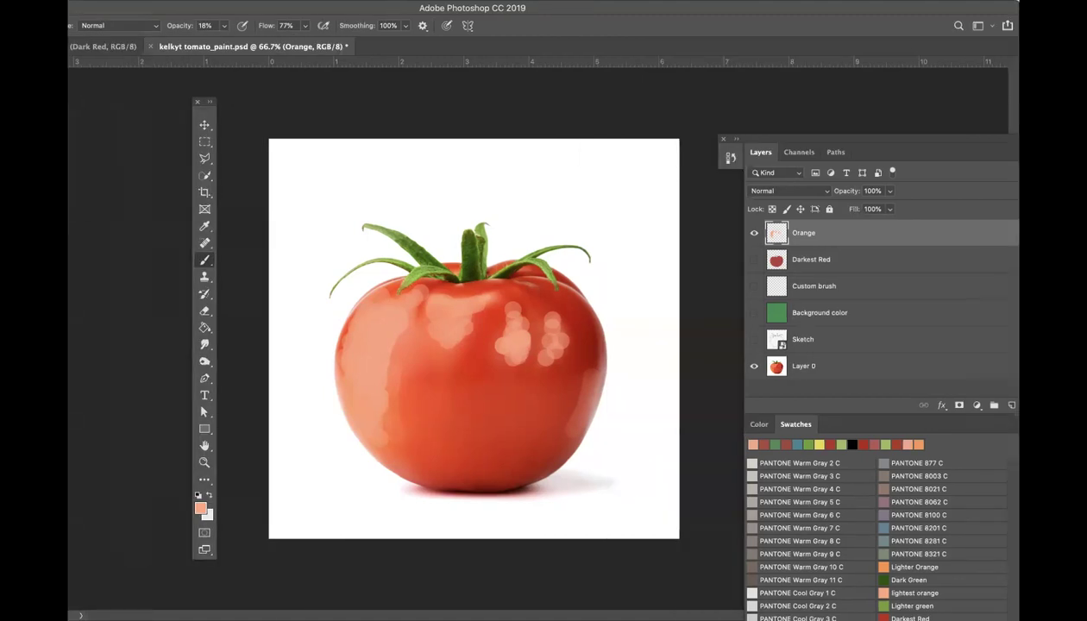